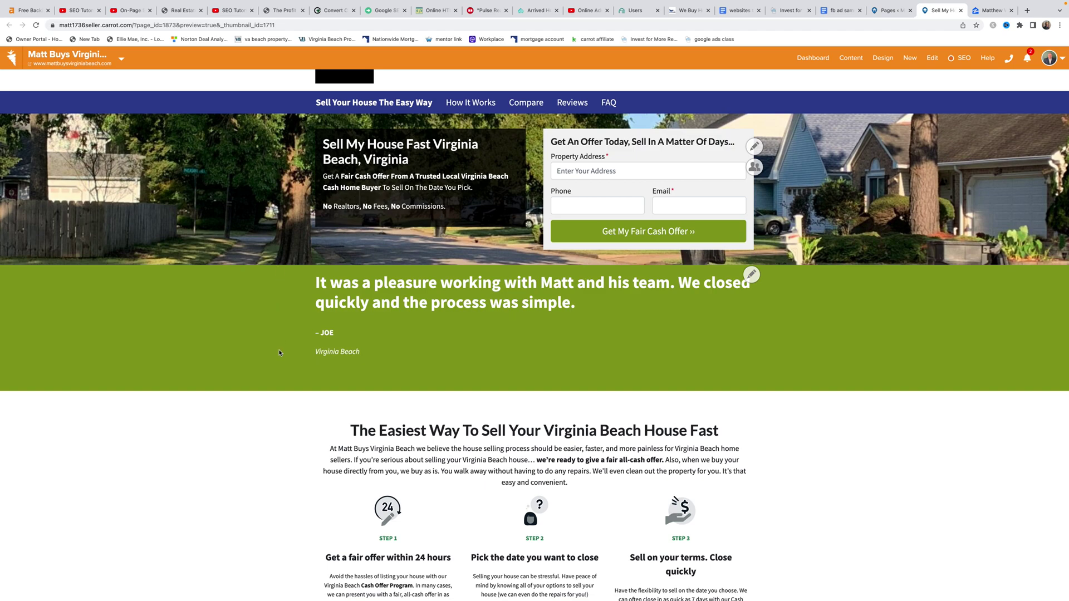
Duplicate the How It Works page from the Pages list as a new draft
{"action": "scroll", "coordinate": [279, 353], "scroll_direction": "down", "scroll_amount": 6}
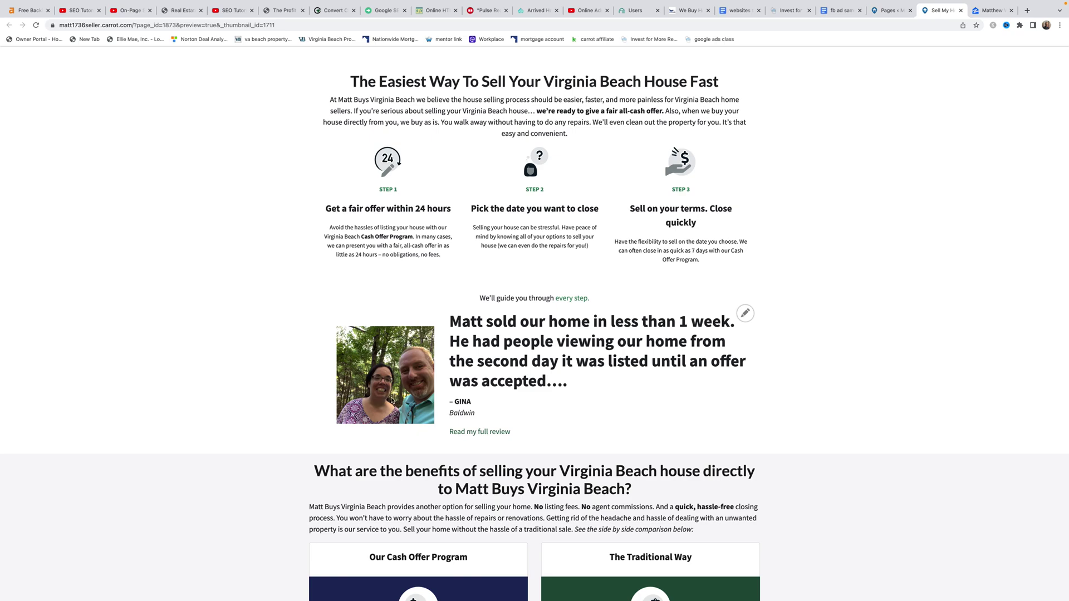
{"action": "scroll", "coordinate": [598, 380], "scroll_direction": "up", "scroll_amount": 5}
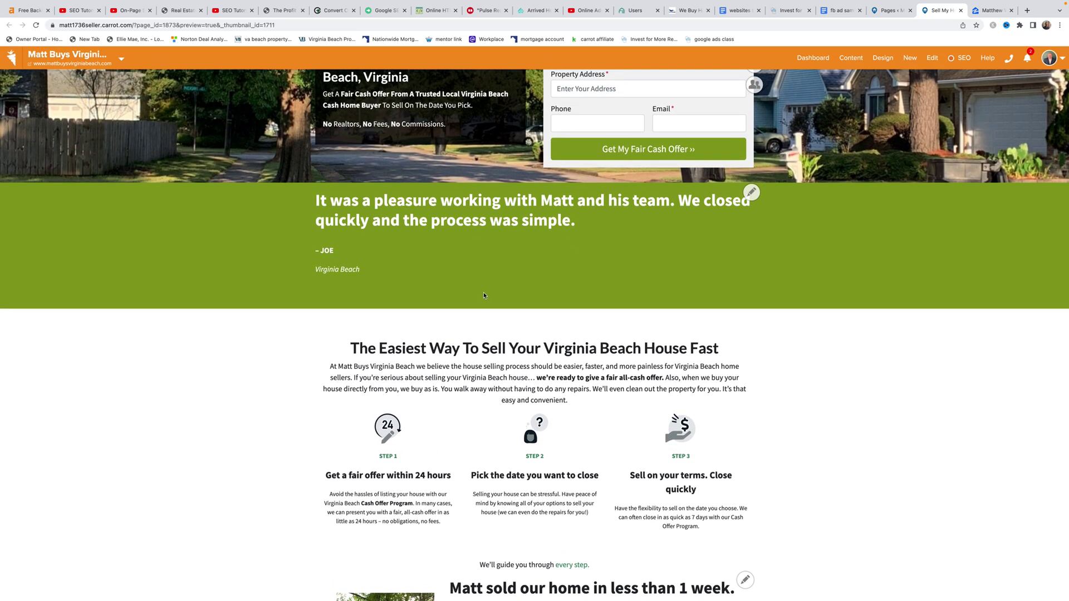
{"action": "scroll", "coordinate": [484, 295], "scroll_direction": "down", "scroll_amount": 4}
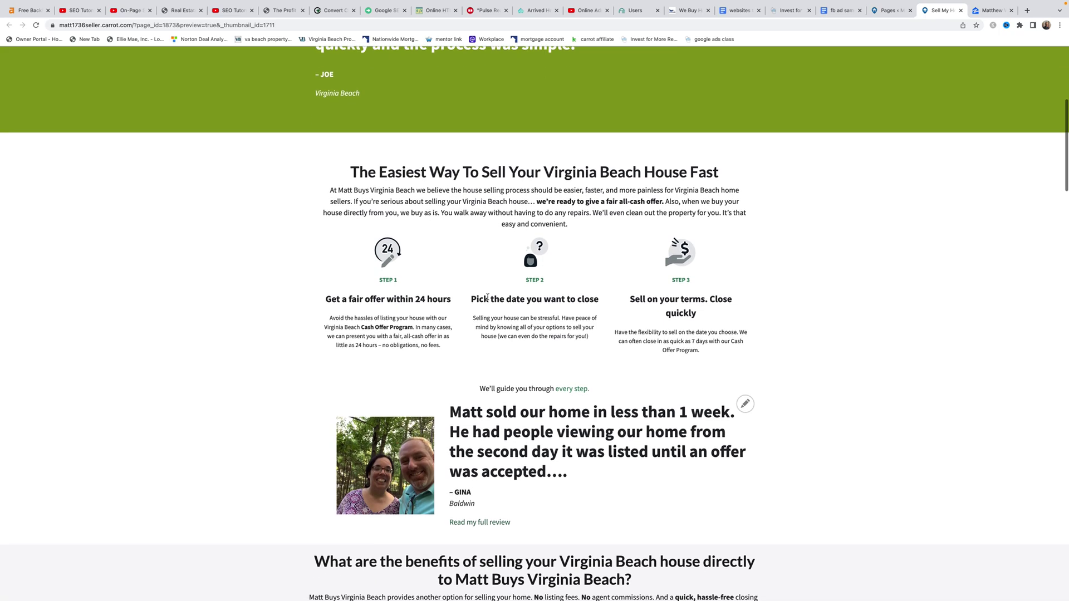
{"action": "scroll", "coordinate": [485, 298], "scroll_direction": "up", "scroll_amount": 2}
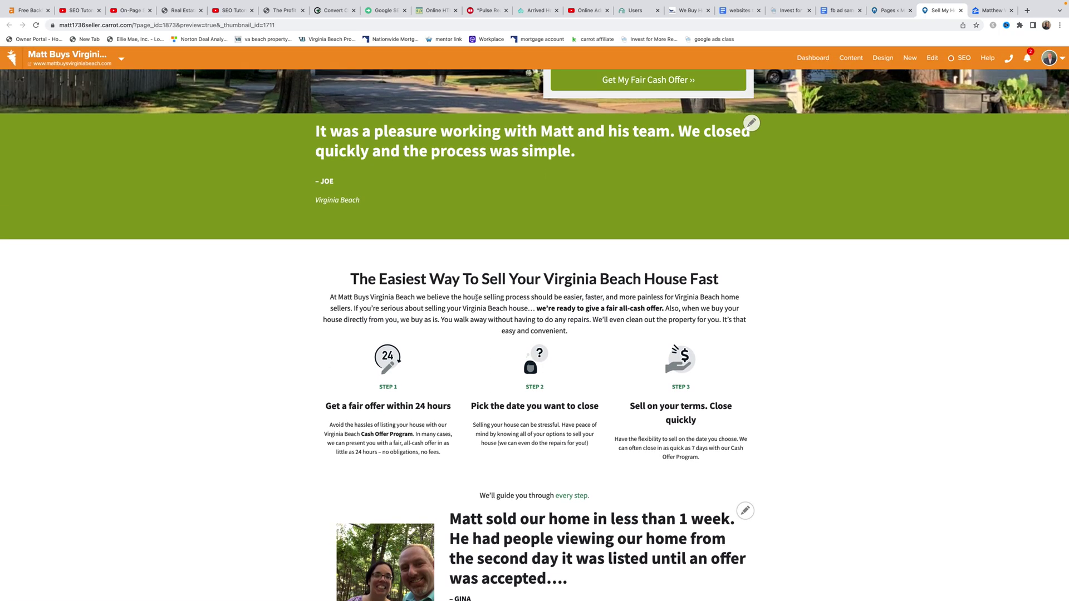
{"action": "left_click", "coordinate": [890, 10]}
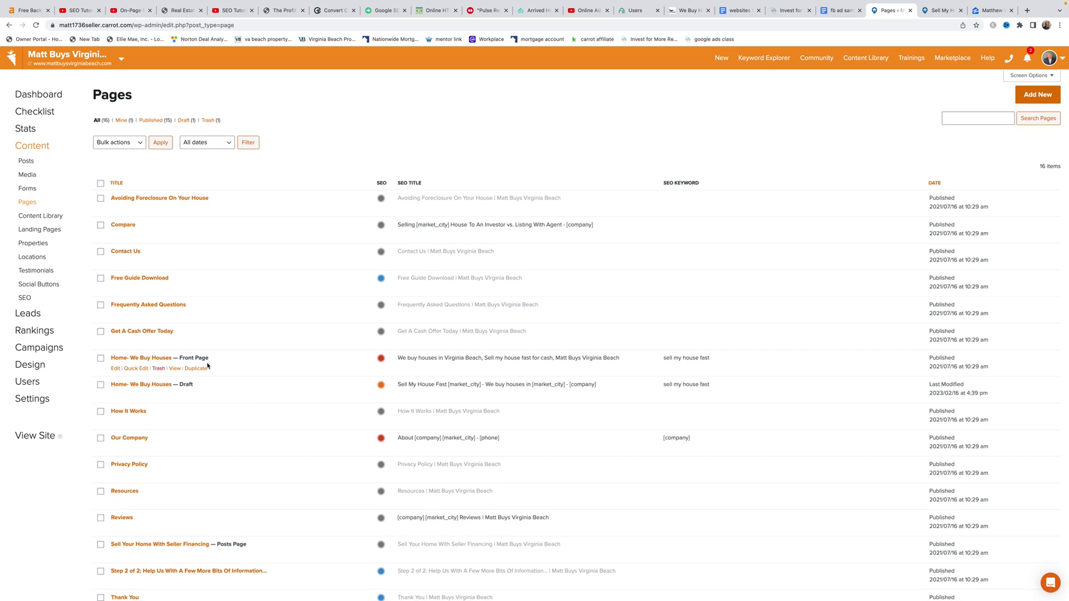
{"action": "scroll", "coordinate": [207, 366], "scroll_direction": "down", "scroll_amount": 1}
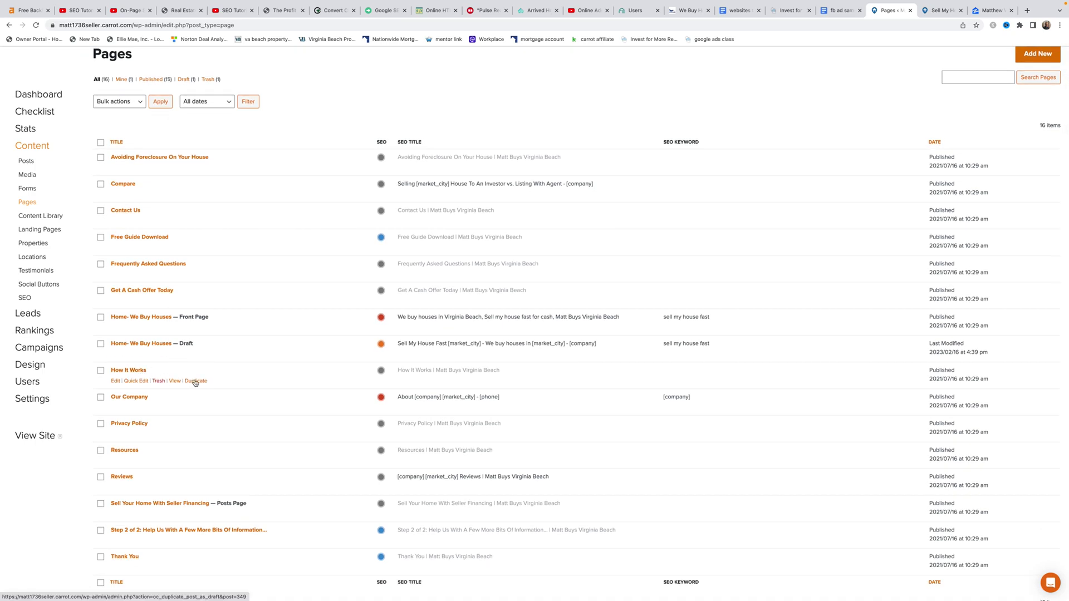
{"action": "left_click", "coordinate": [195, 382]}
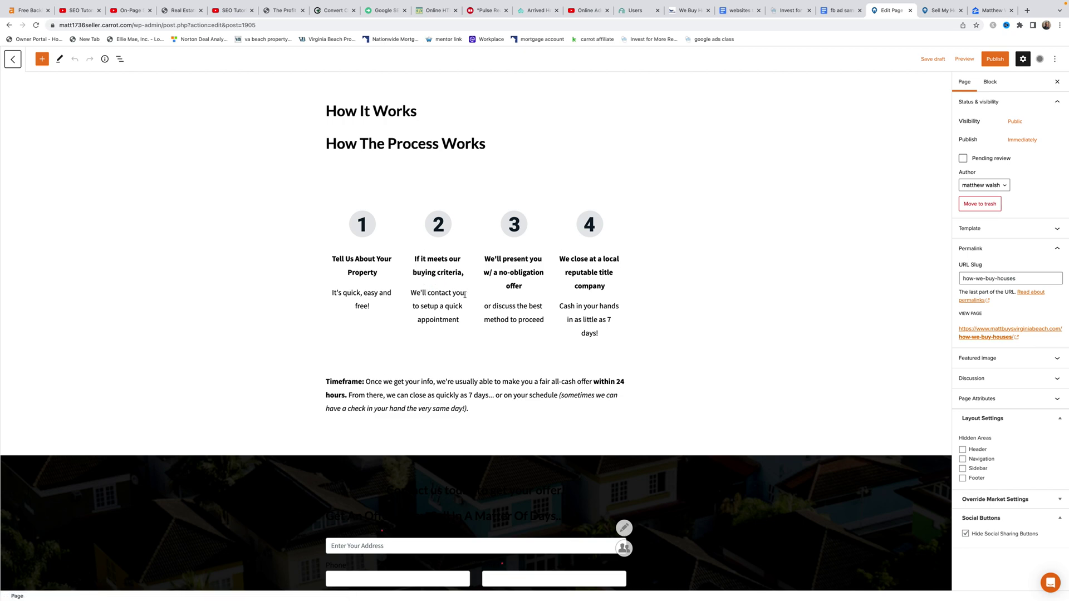
{"action": "scroll", "coordinate": [465, 294], "scroll_direction": "down", "scroll_amount": 3}
{"action": "scroll", "coordinate": [465, 295], "scroll_direction": "up", "scroll_amount": 3}
{"action": "scroll", "coordinate": [480, 408], "scroll_direction": "down", "scroll_amount": 3}
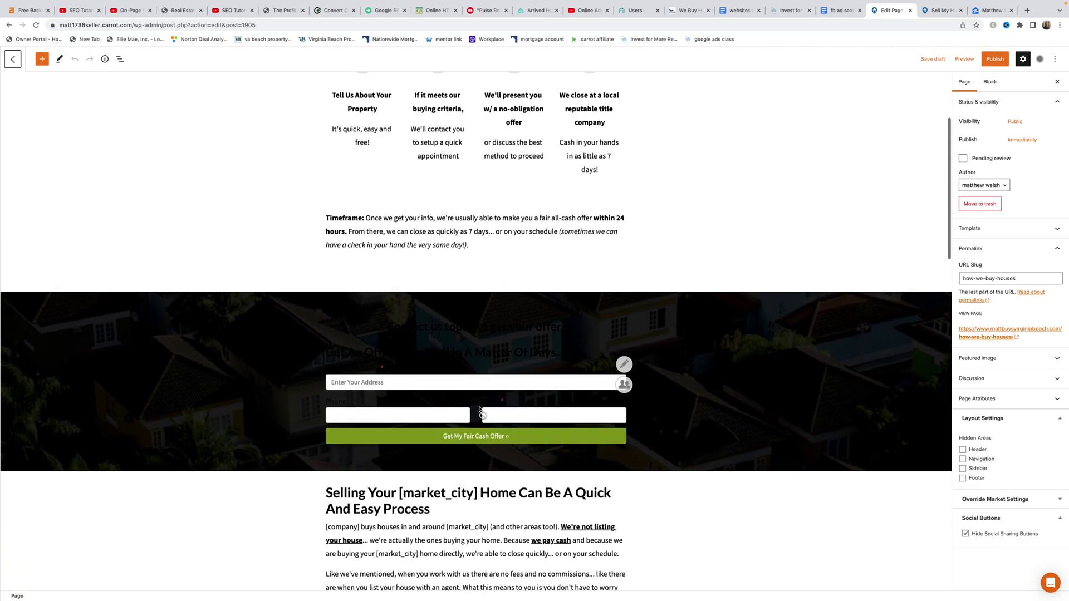
{"action": "scroll", "coordinate": [479, 410], "scroll_direction": "down", "scroll_amount": 4}
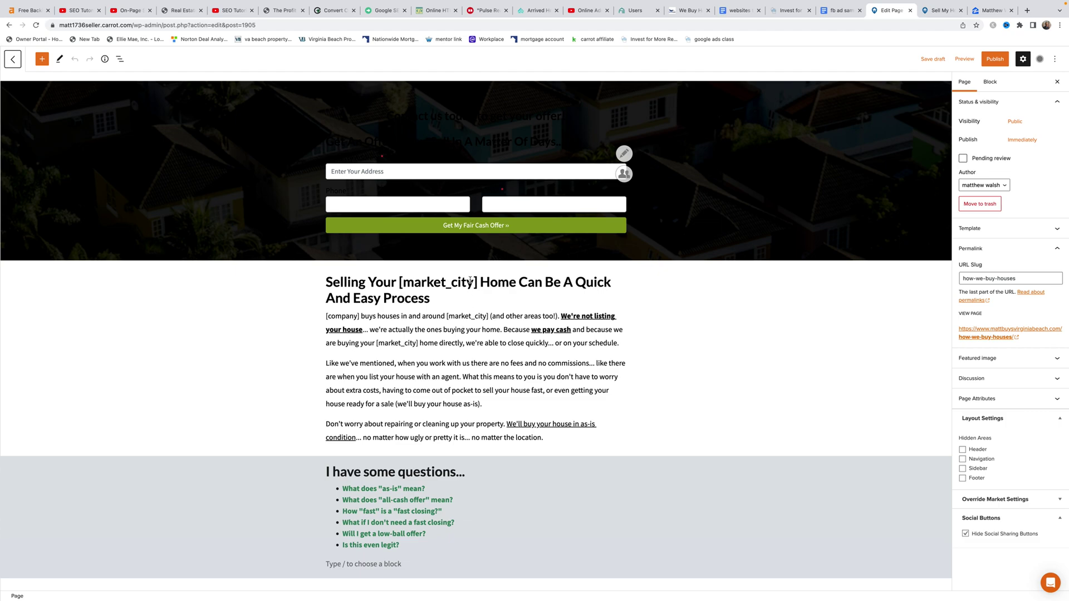
{"action": "mouse_move", "coordinate": [475, 268]}
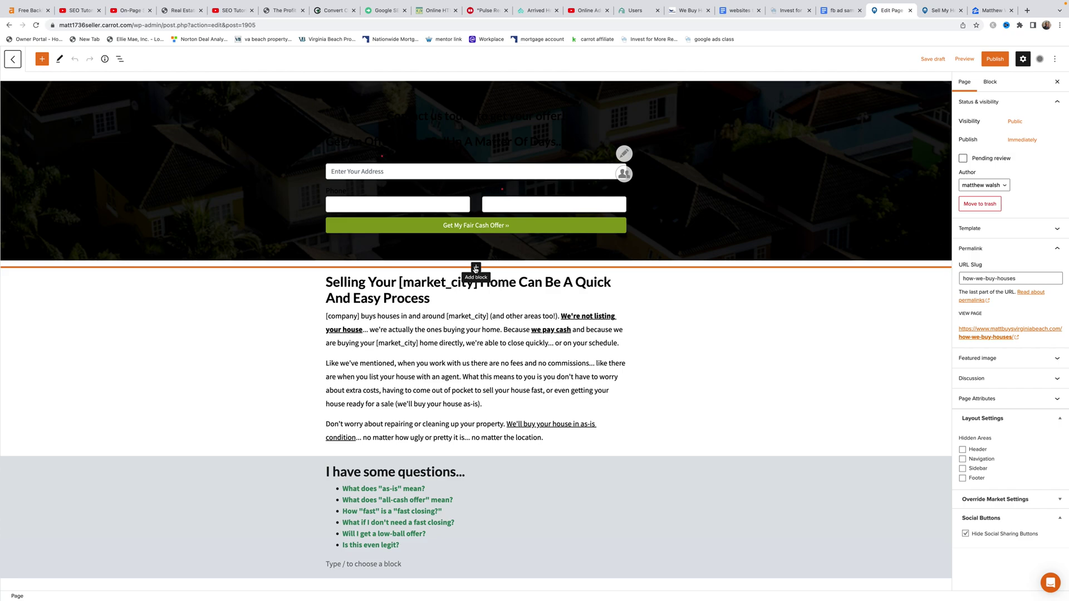
Insert a Credibility Bar: Testimonial block from Browse all under the How It Works heading
{"action": "left_click", "coordinate": [476, 268]}
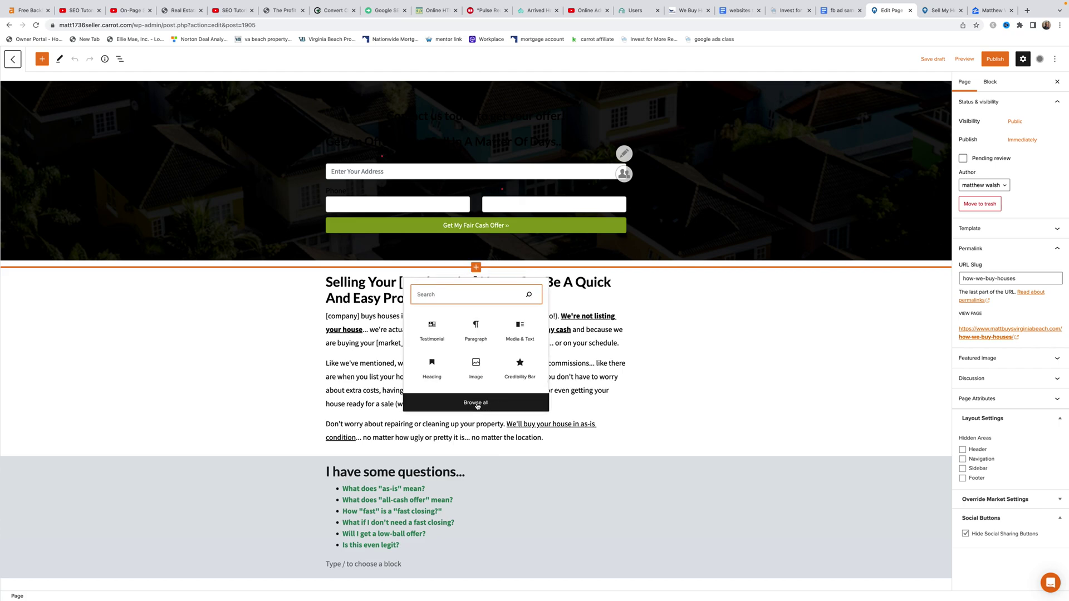
{"action": "left_click", "coordinate": [476, 403]}
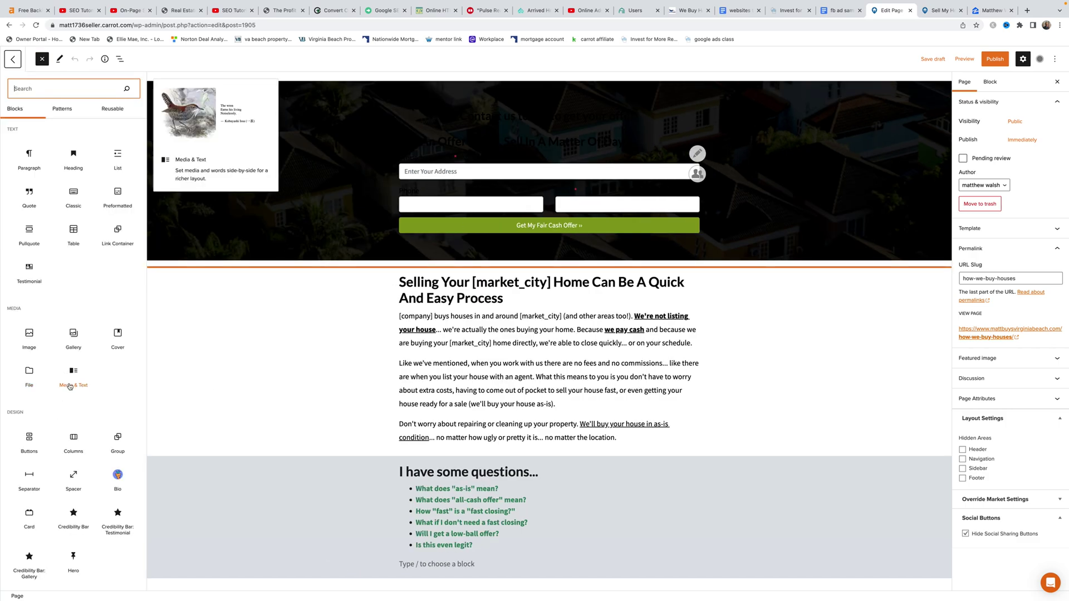
{"action": "scroll", "coordinate": [69, 384], "scroll_direction": "down", "scroll_amount": 2}
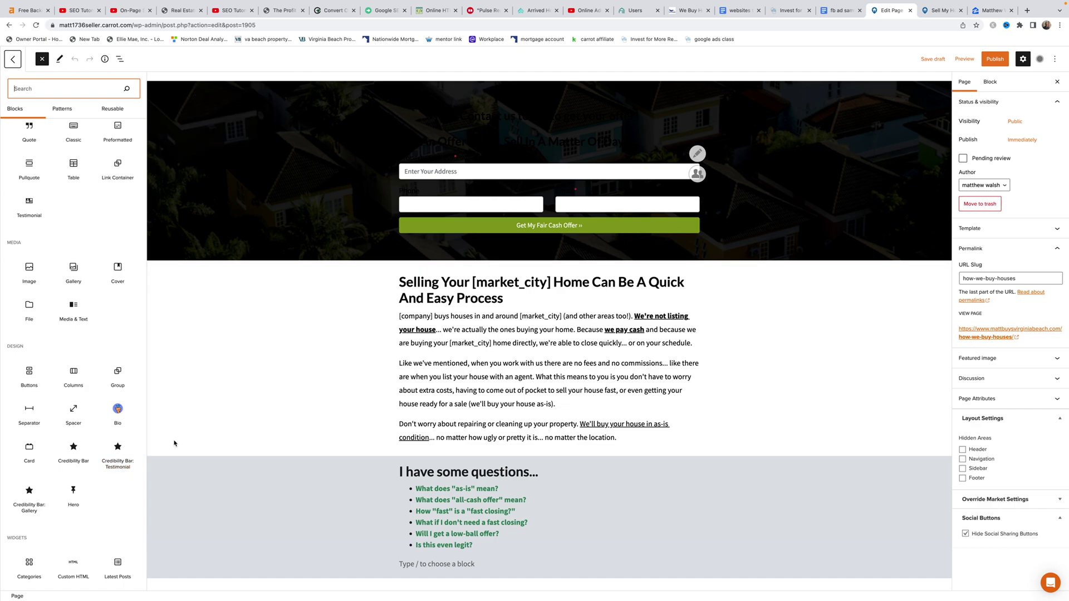
{"action": "left_click", "coordinate": [117, 452]}
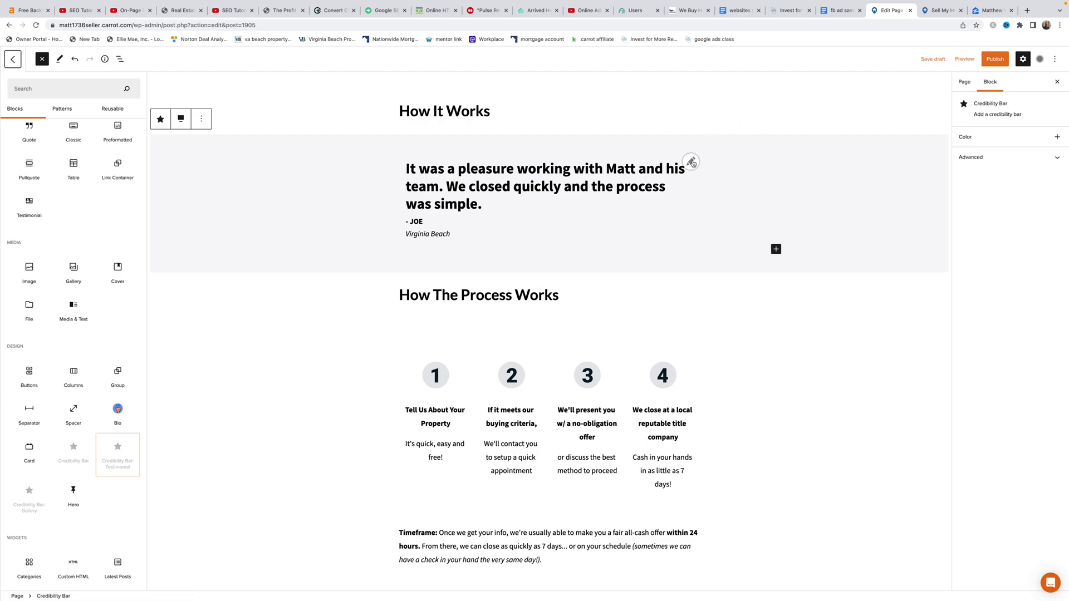
Set the bar's inner Testimonial block to Gina, then switch it to Joe's testimonial
{"action": "left_click", "coordinate": [691, 162]}
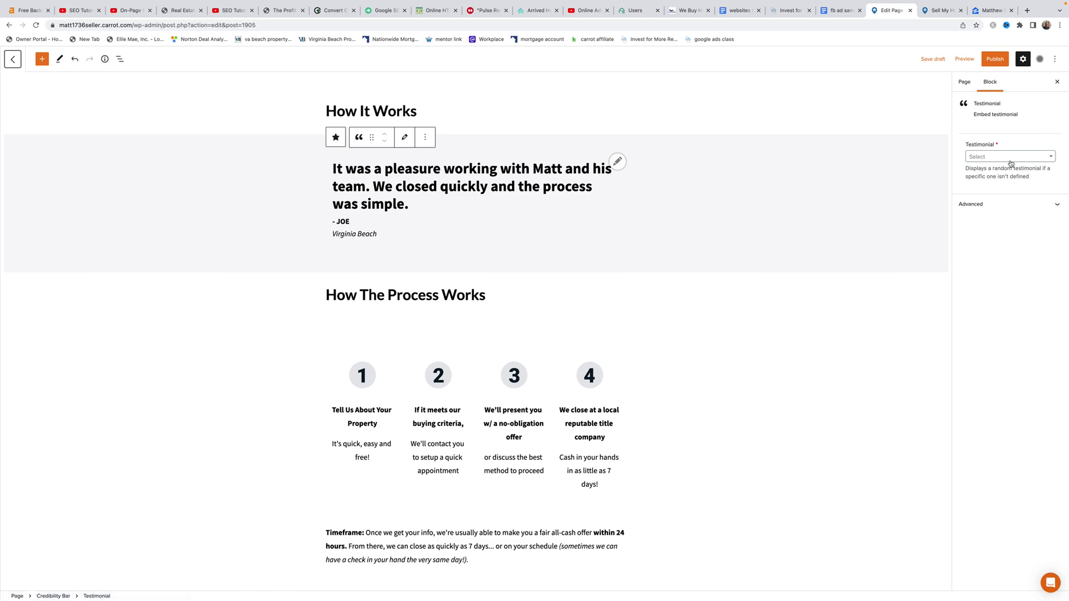
{"action": "left_click", "coordinate": [1050, 161]}
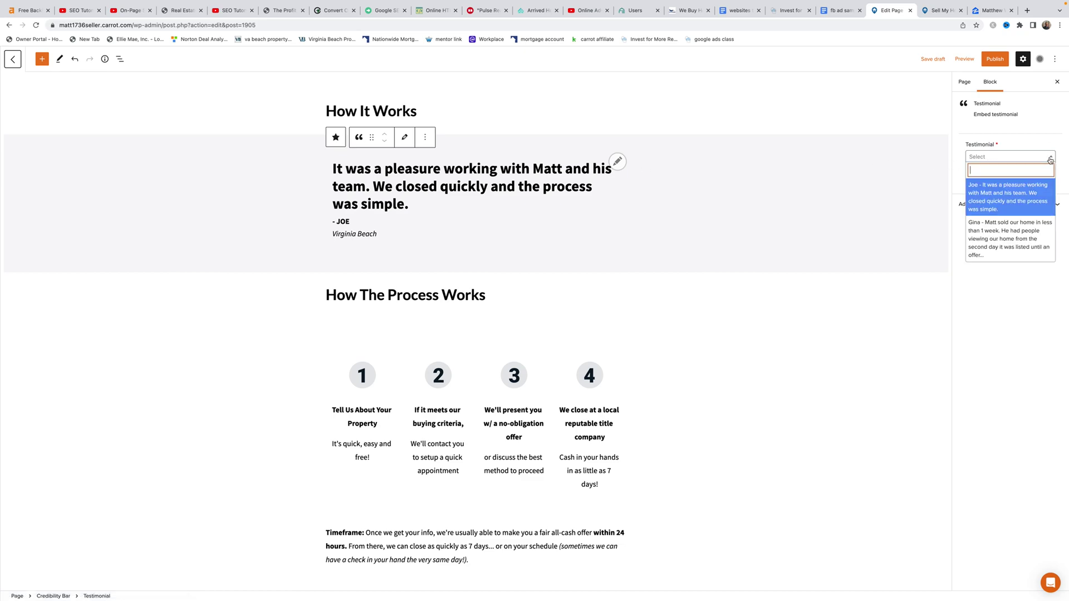
{"action": "scroll", "coordinate": [1019, 208], "scroll_direction": "down", "scroll_amount": 1}
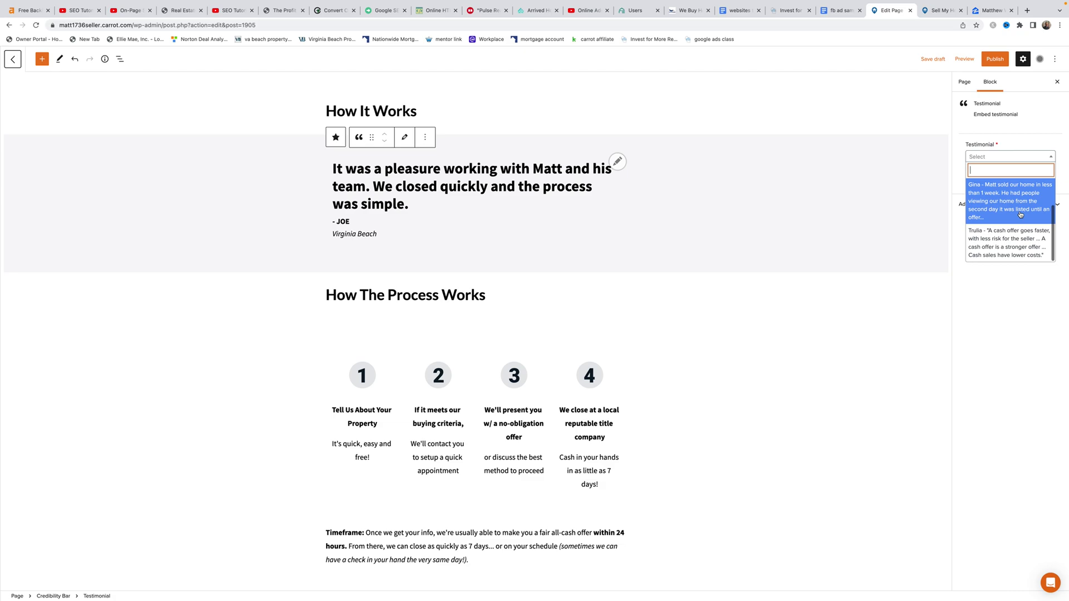
{"action": "scroll", "coordinate": [1017, 205], "scroll_direction": "up", "scroll_amount": 1}
{"action": "scroll", "coordinate": [1012, 202], "scroll_direction": "down", "scroll_amount": 1}
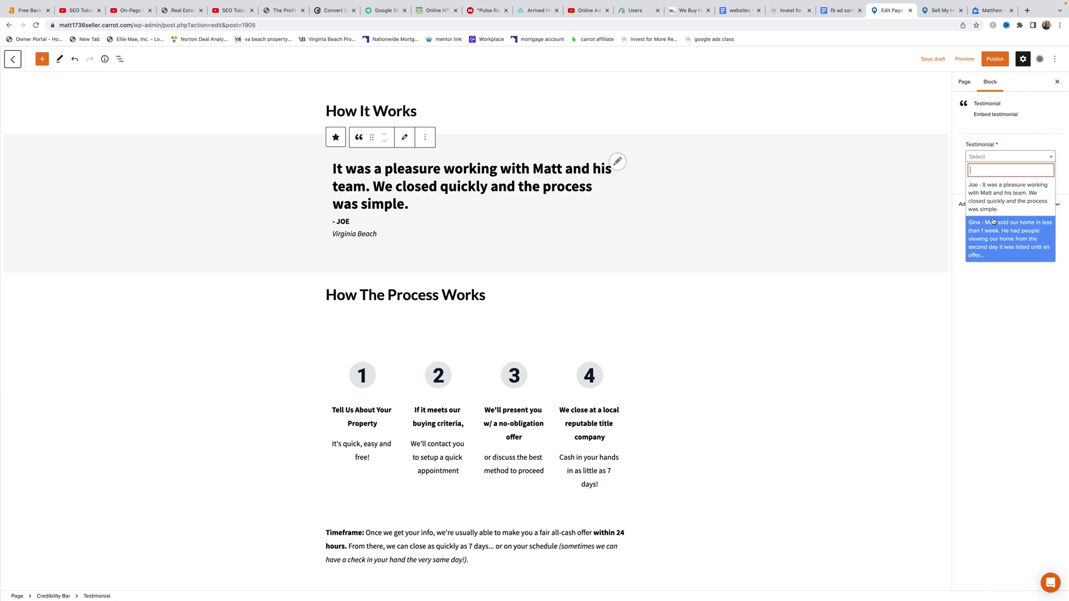
{"action": "key", "text": "Up"}
{"action": "key", "text": "Up"}
{"action": "left_click", "coordinate": [996, 230]}
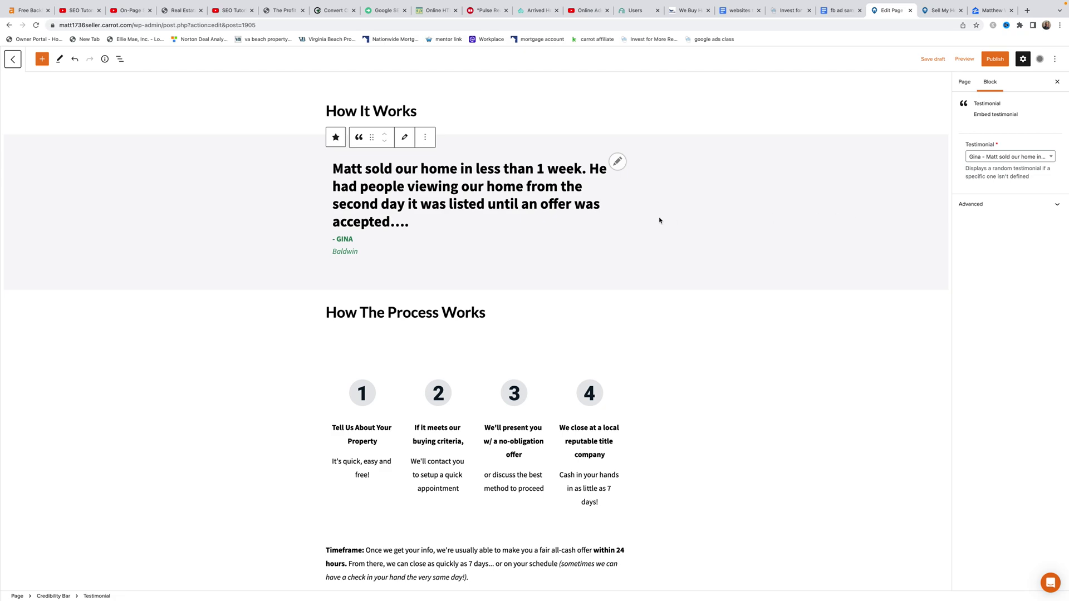
{"action": "scroll", "coordinate": [785, 219], "scroll_direction": "down", "scroll_amount": 1}
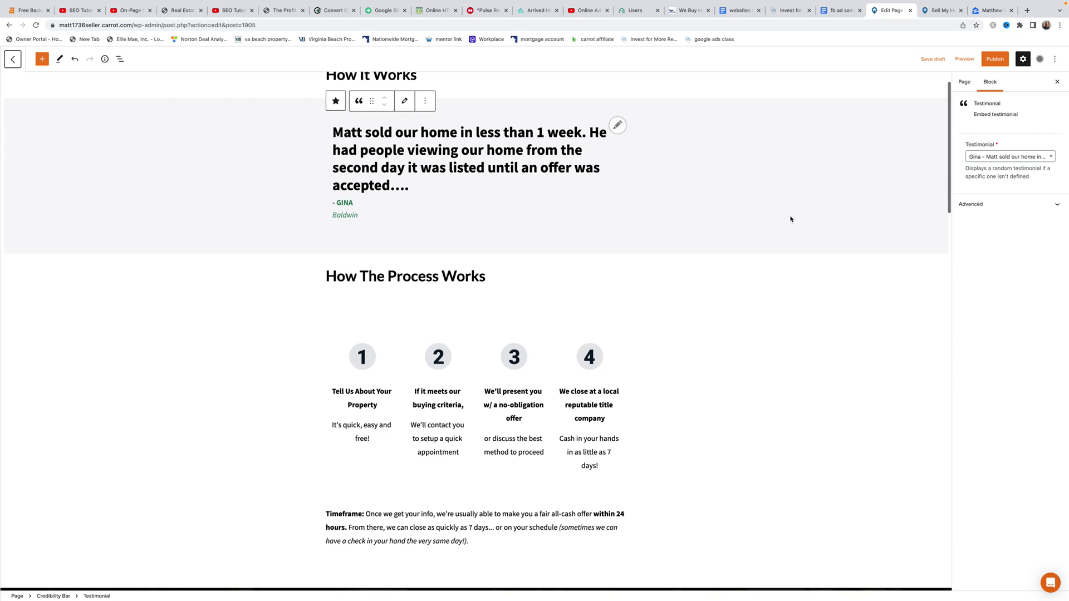
{"action": "left_click", "coordinate": [1029, 161]}
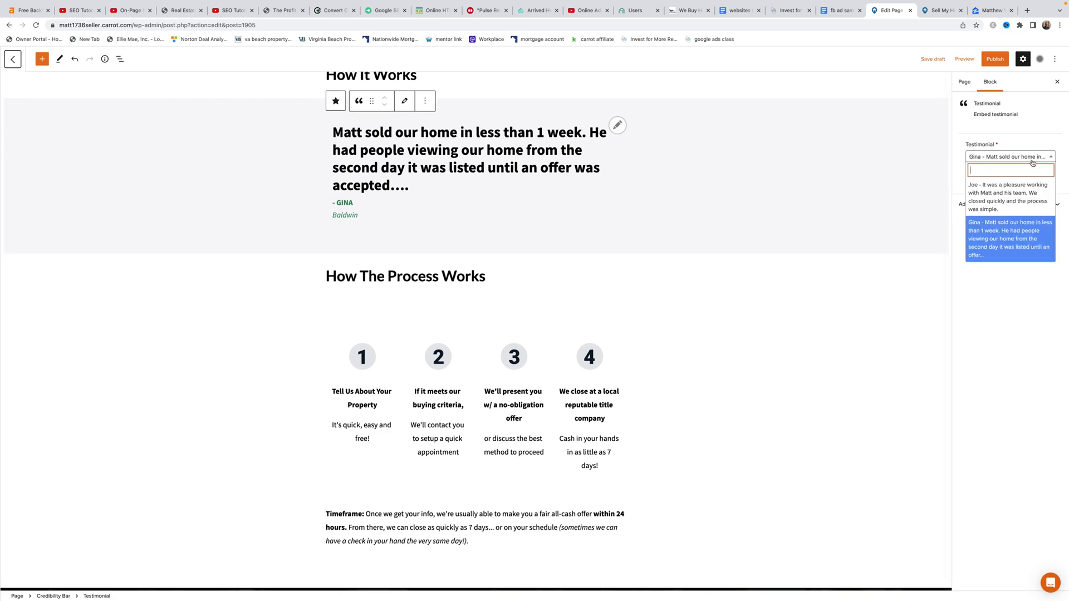
{"action": "left_click", "coordinate": [1008, 195]}
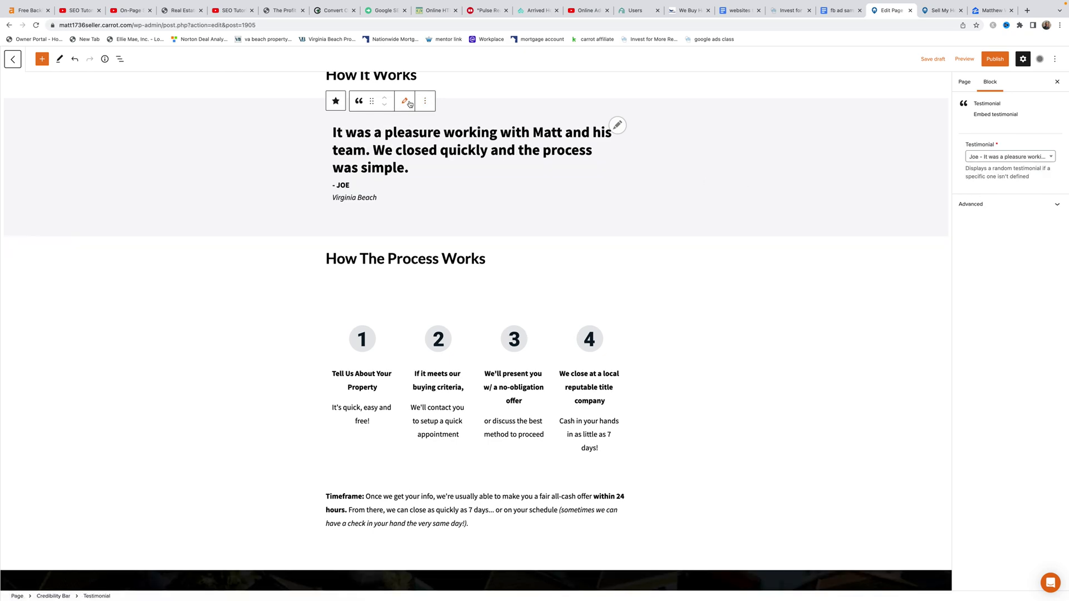
Toggle the testimonial between its edit form and preview, then select the Credibility Bar parent
{"action": "left_click", "coordinate": [408, 102]}
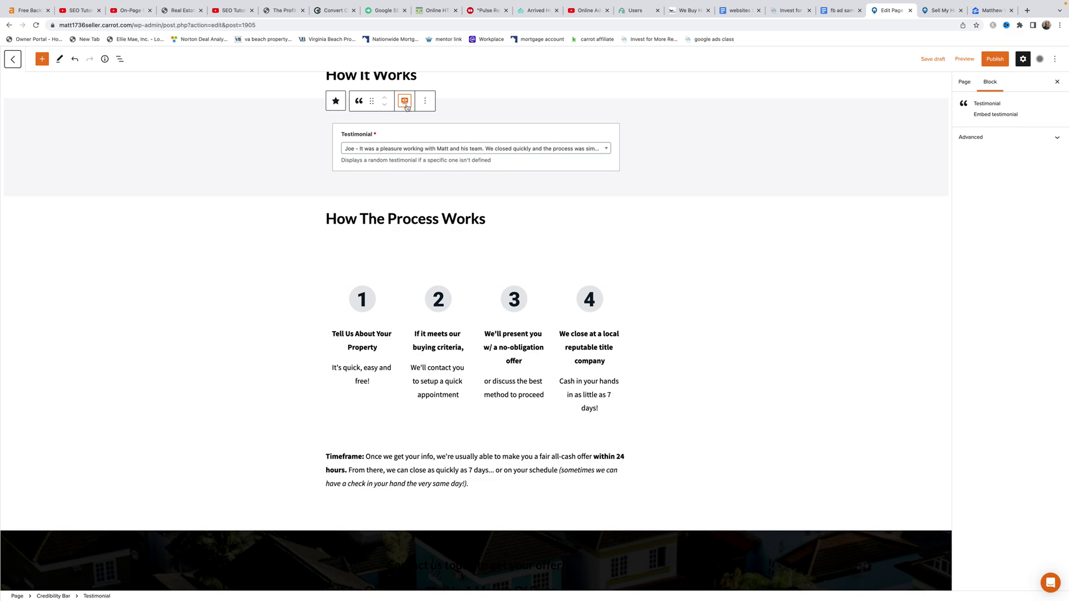
{"action": "left_click", "coordinate": [405, 109]}
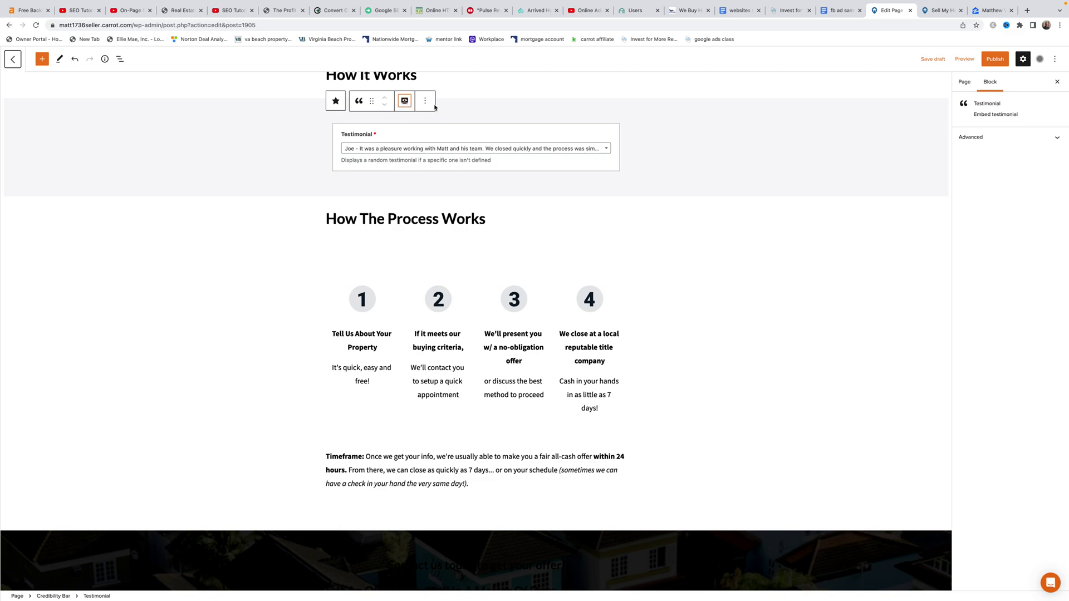
{"action": "left_click", "coordinate": [406, 111]}
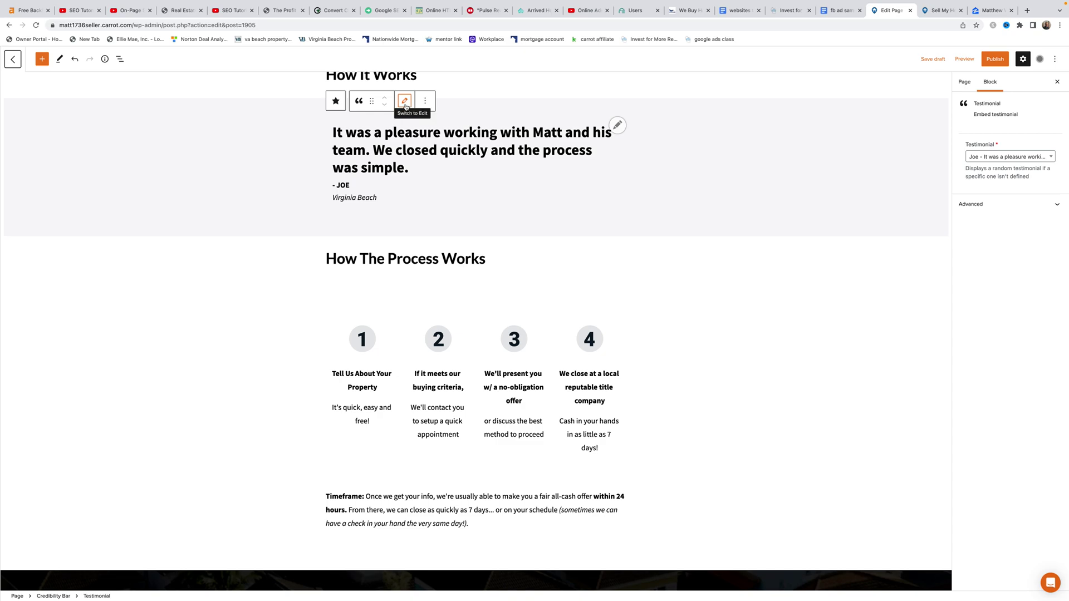
{"action": "left_click", "coordinate": [405, 106]}
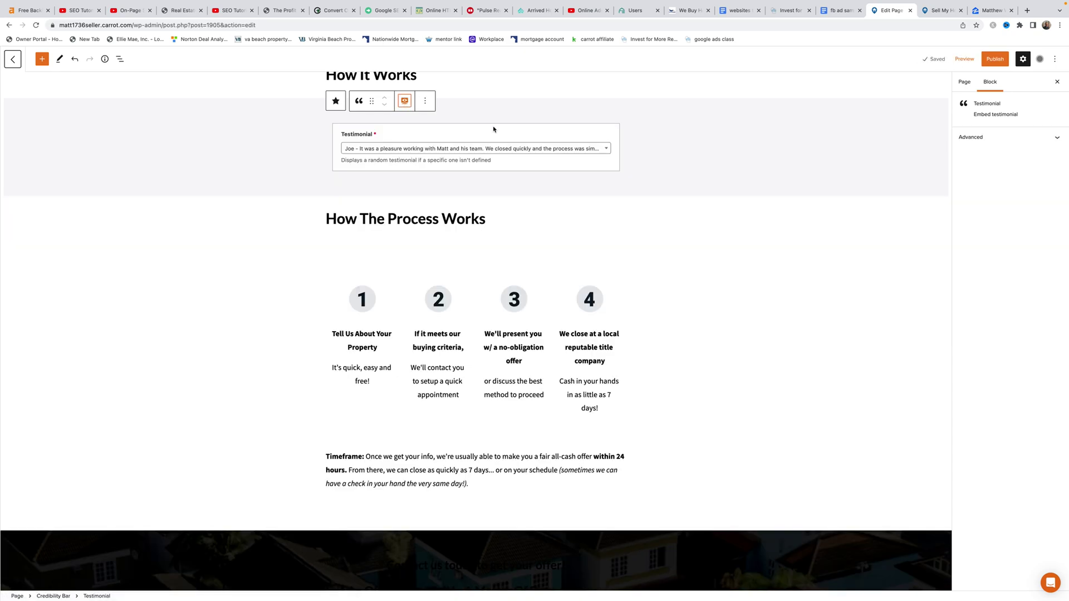
{"action": "left_click", "coordinate": [608, 150]}
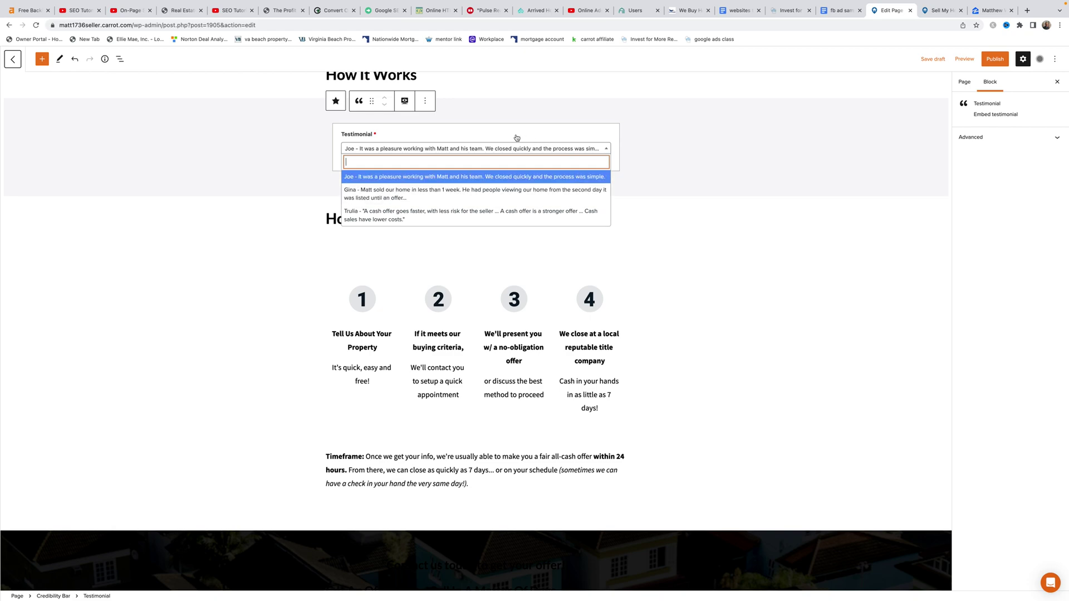
{"action": "left_click", "coordinate": [405, 101]}
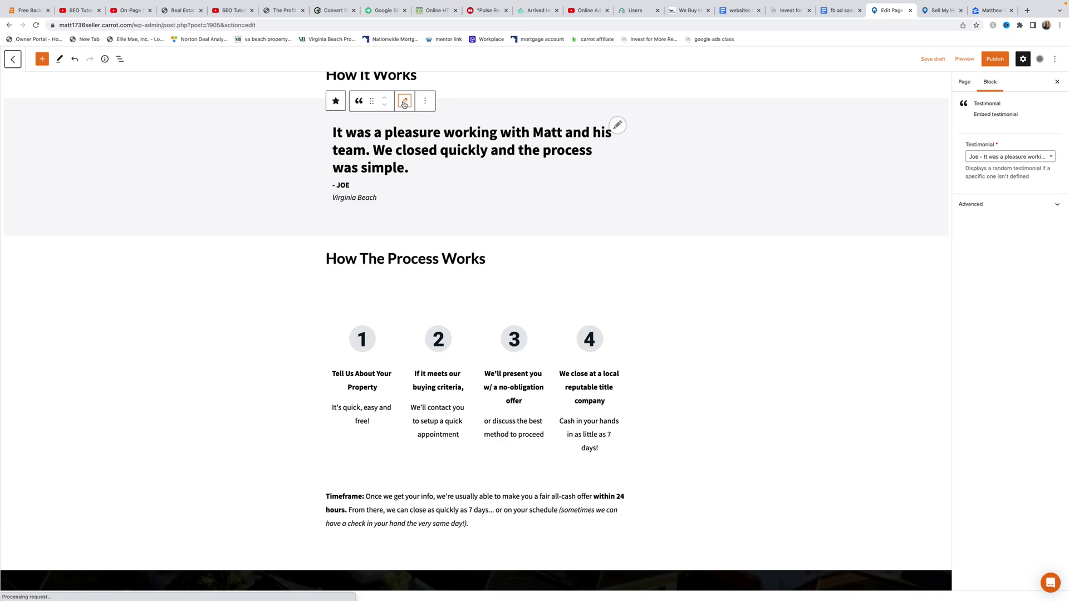
{"action": "left_click", "coordinate": [761, 183]}
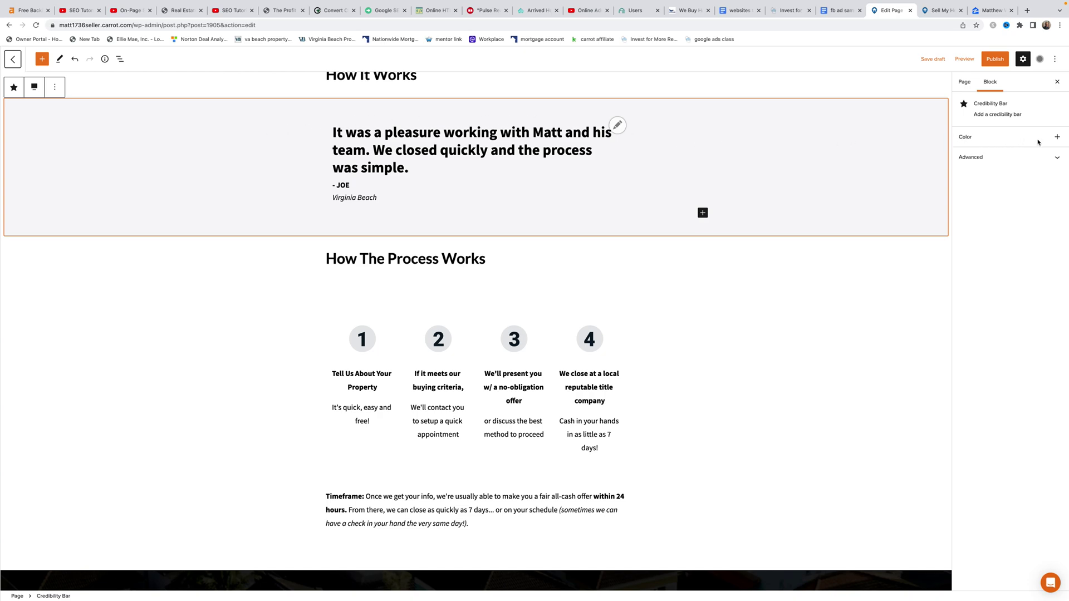
Give the credibility bar a dark blue Primary Color background instead of green, then deselect it
{"action": "left_click", "coordinate": [1057, 137]}
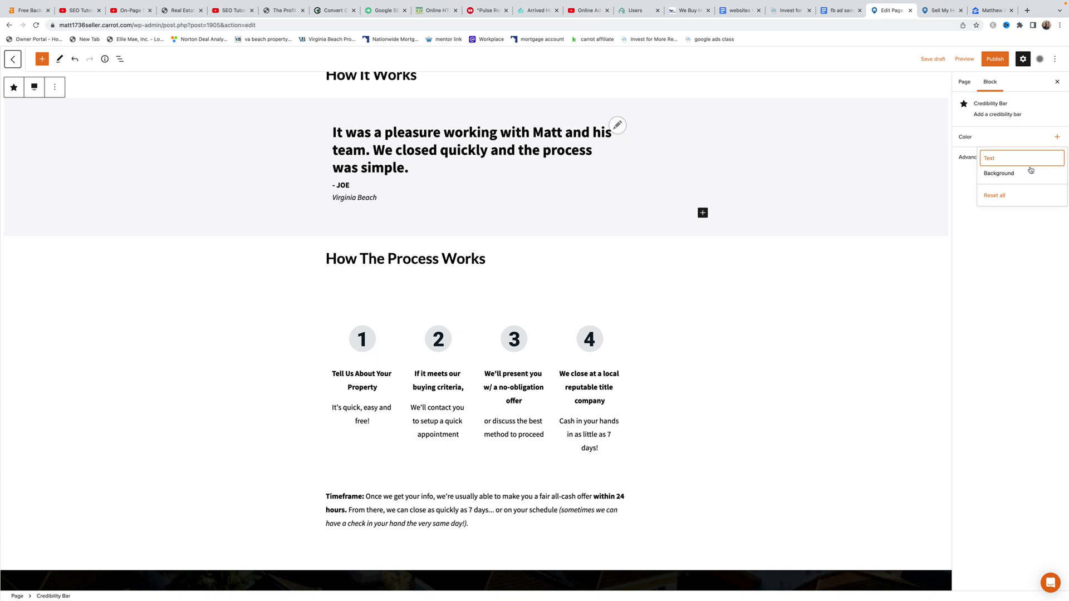
{"action": "left_click", "coordinate": [1003, 174]}
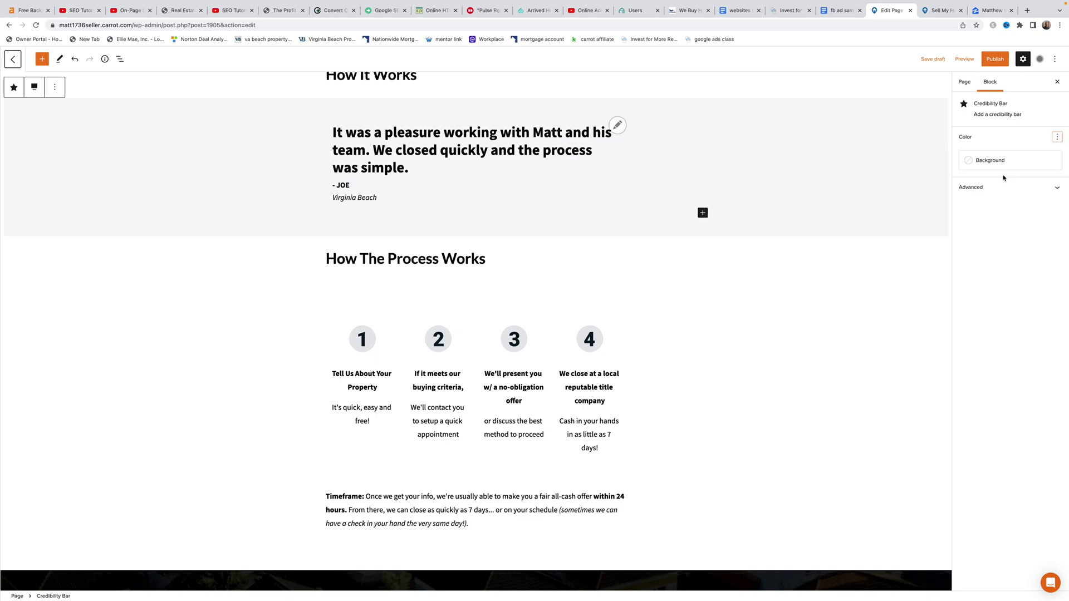
{"action": "left_click", "coordinate": [985, 171]}
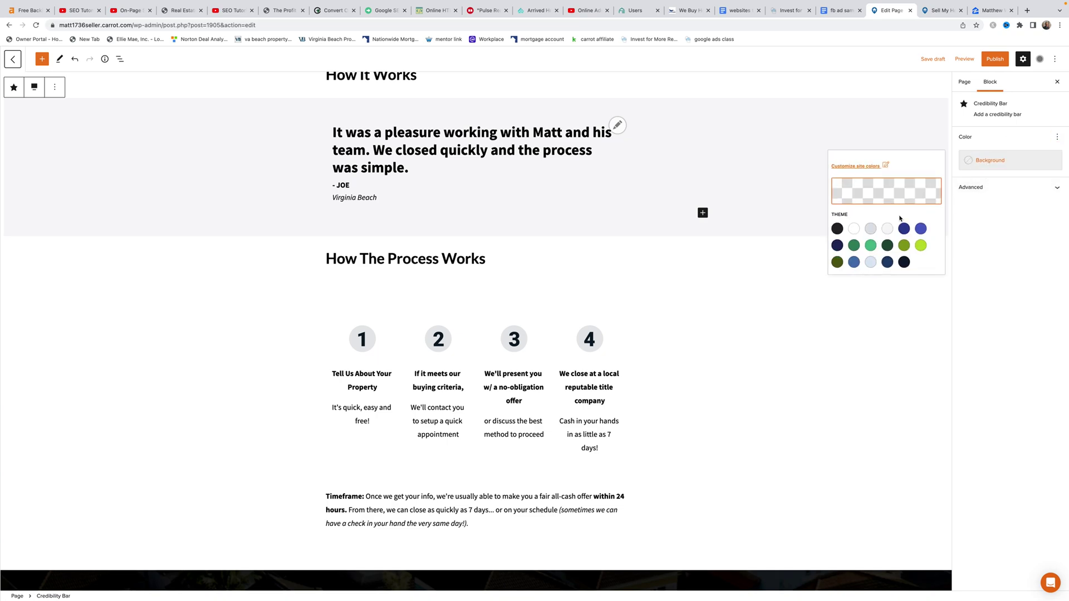
{"action": "left_click", "coordinate": [871, 245]}
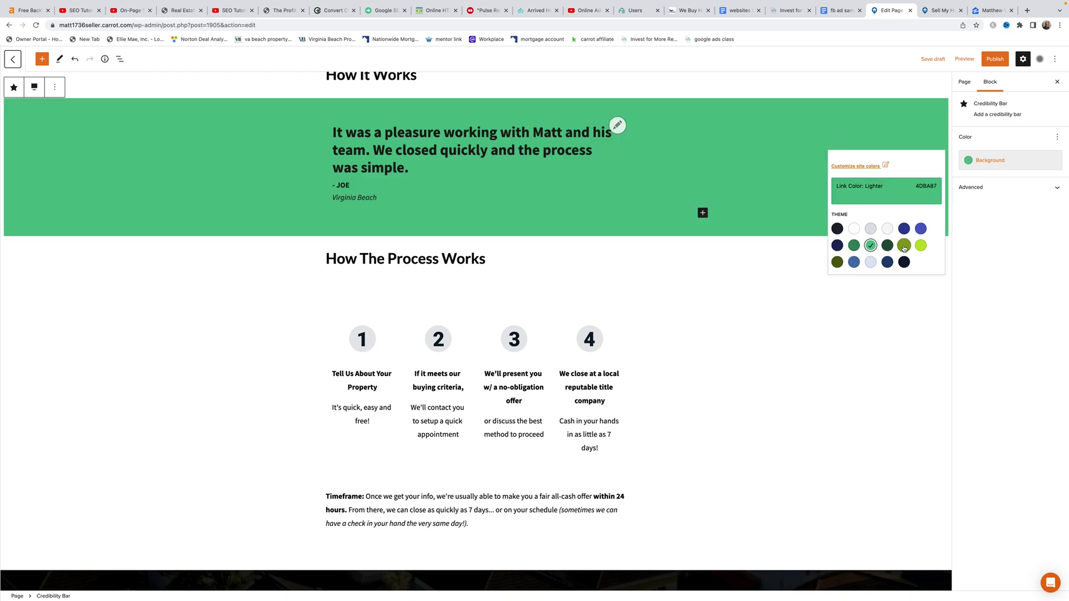
{"action": "left_click", "coordinate": [903, 228]}
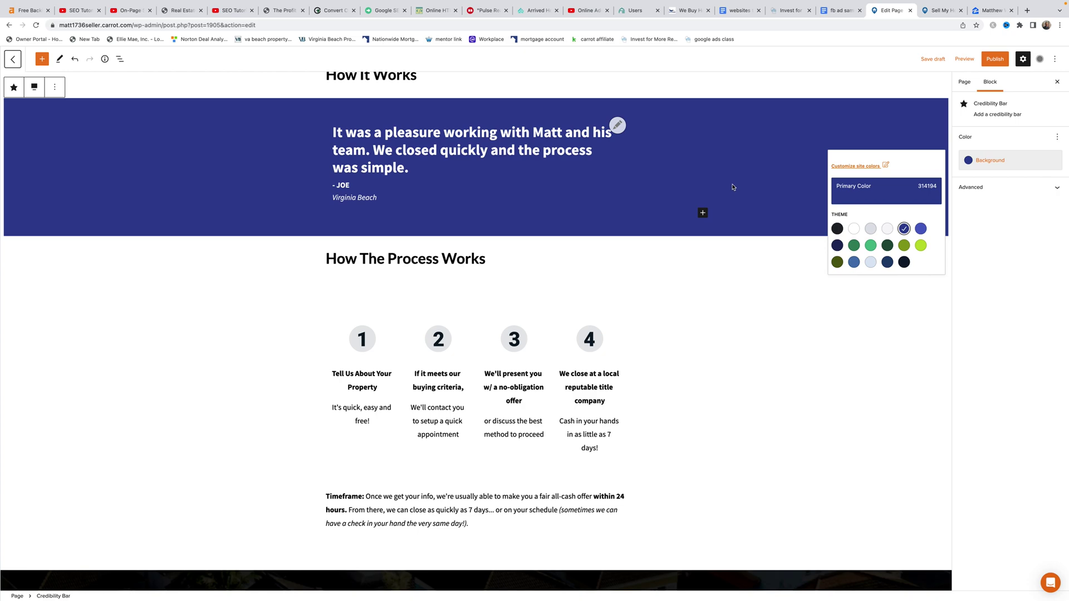
{"action": "left_click", "coordinate": [787, 91]}
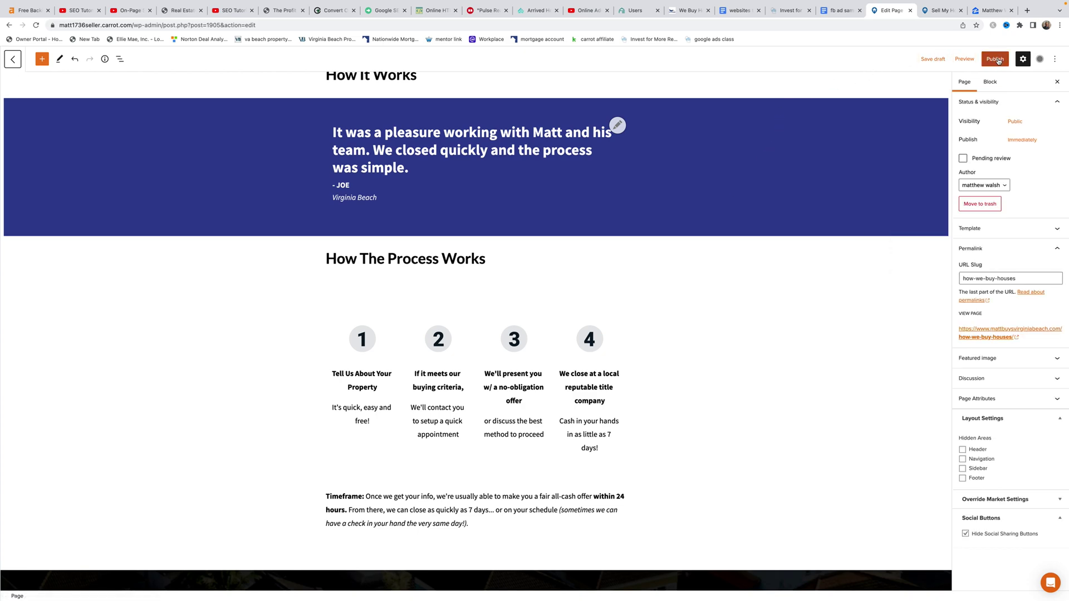
Save the draft, check the dark blue testimonial bar in the preview, and return to the editor
{"action": "left_click", "coordinate": [931, 59]}
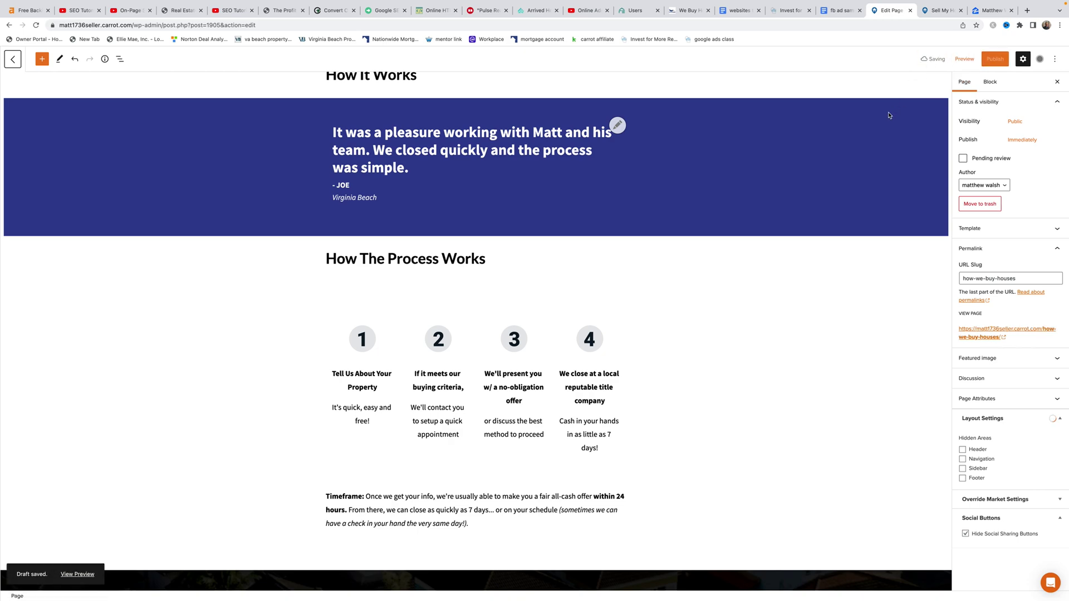
{"action": "left_click", "coordinate": [963, 59]}
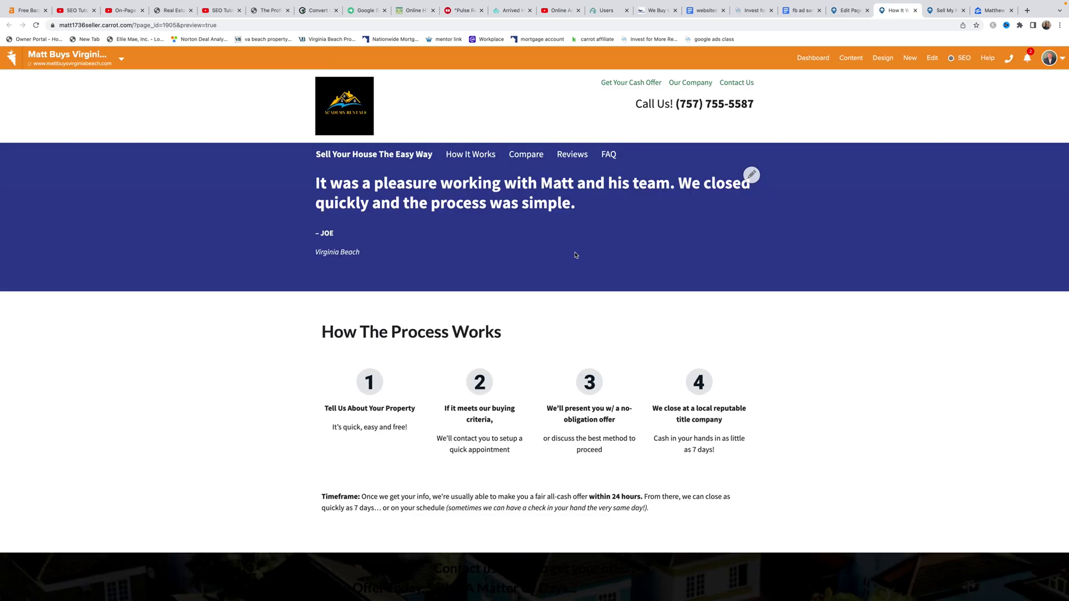
{"action": "scroll", "coordinate": [576, 255], "scroll_direction": "down", "scroll_amount": 3}
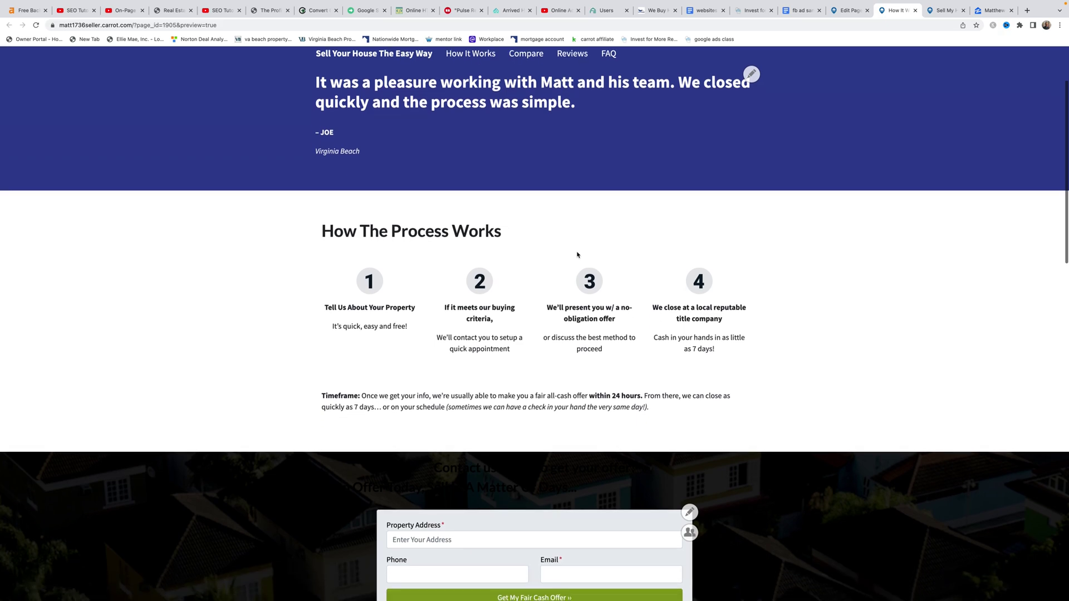
{"action": "scroll", "coordinate": [577, 255], "scroll_direction": "up", "scroll_amount": 3}
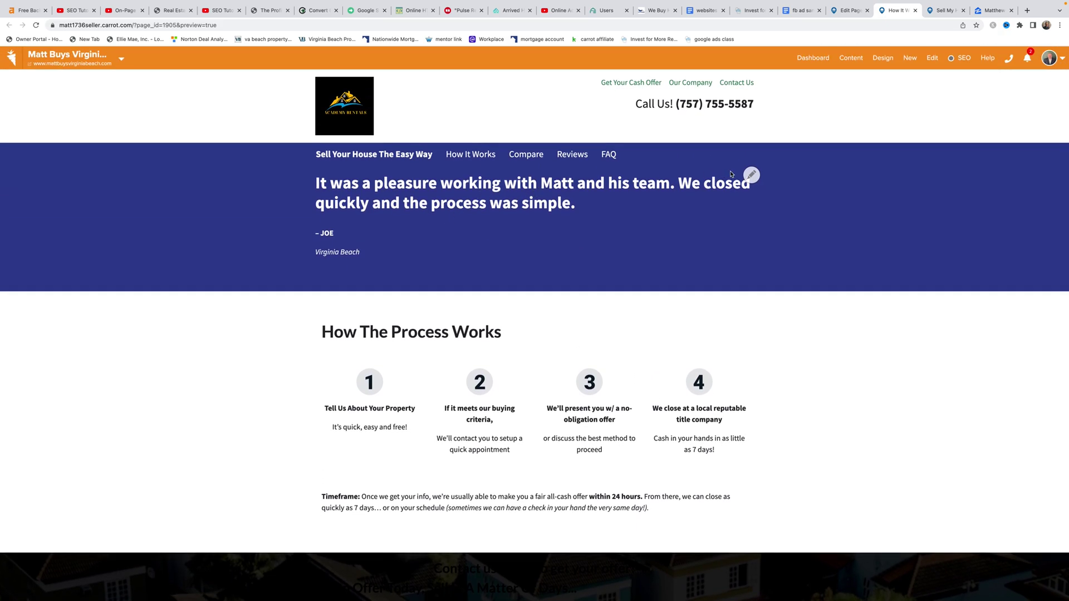
{"action": "scroll", "coordinate": [470, 210], "scroll_direction": "down", "scroll_amount": 1}
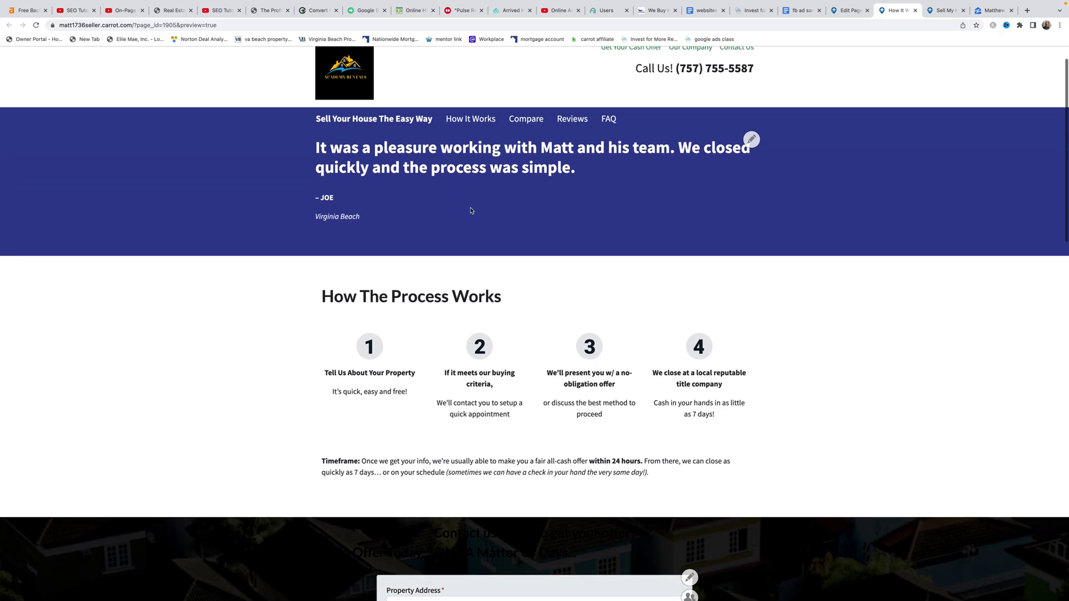
{"action": "scroll", "coordinate": [510, 327], "scroll_direction": "down", "scroll_amount": 1}
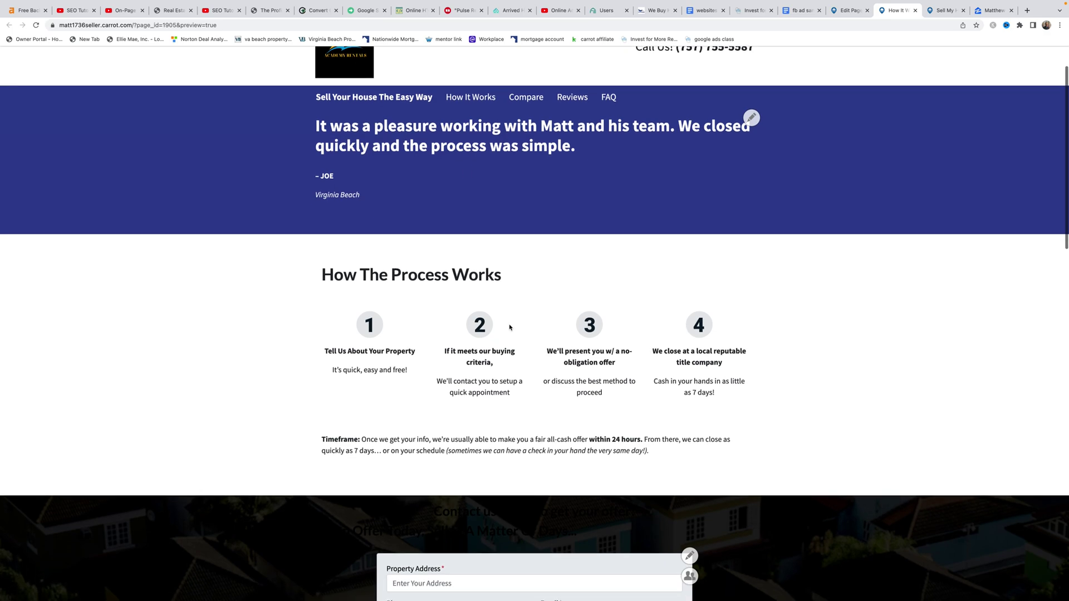
{"action": "scroll", "coordinate": [509, 325], "scroll_direction": "down", "scroll_amount": 8}
{"action": "scroll", "coordinate": [509, 320], "scroll_direction": "up", "scroll_amount": 10}
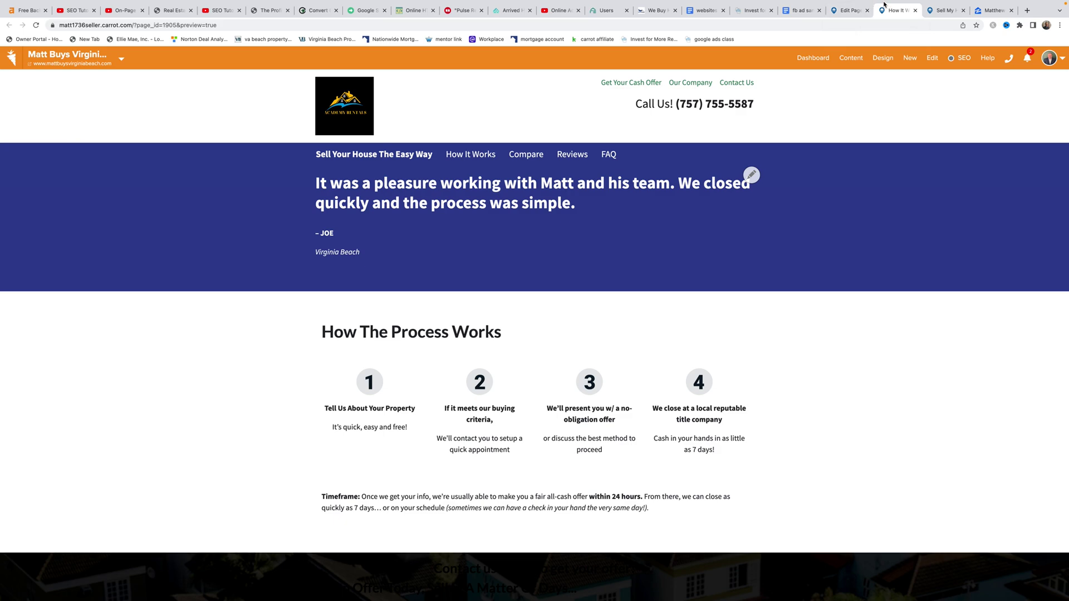
{"action": "left_click", "coordinate": [849, 10]}
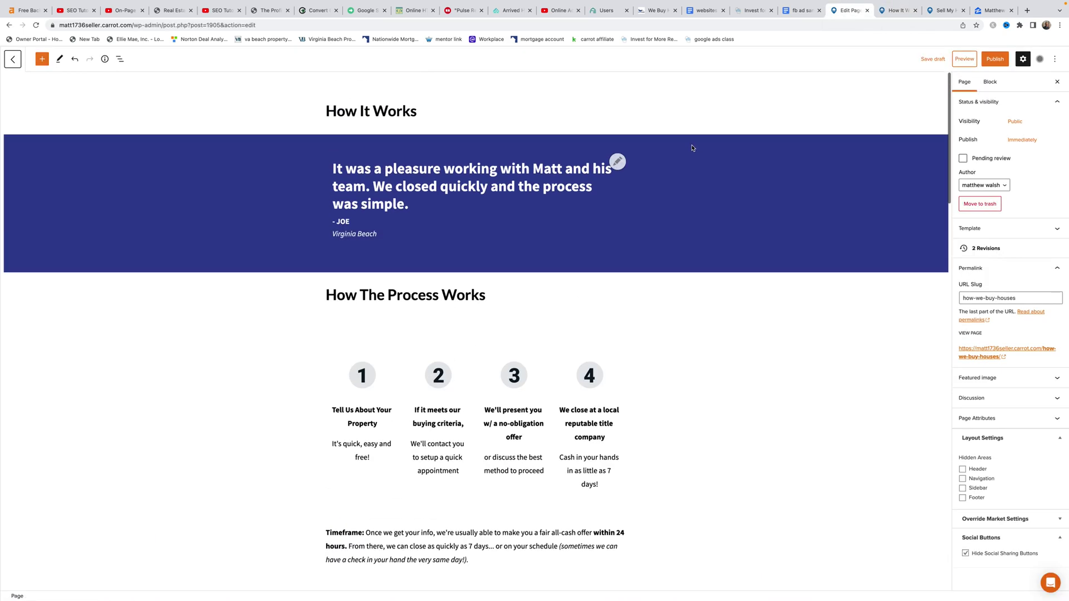
Scroll the draft and compare it with the other preview tab before returning to the editor
{"action": "scroll", "coordinate": [692, 148], "scroll_direction": "down", "scroll_amount": 3}
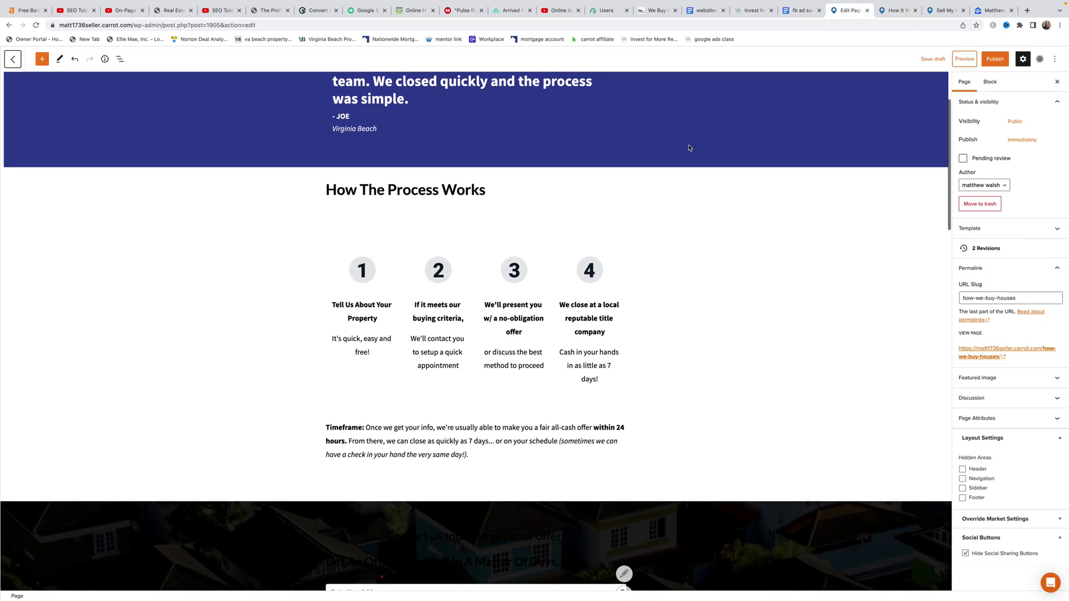
{"action": "scroll", "coordinate": [689, 148], "scroll_direction": "down", "scroll_amount": 2}
{"action": "scroll", "coordinate": [689, 147], "scroll_direction": "down", "scroll_amount": 3}
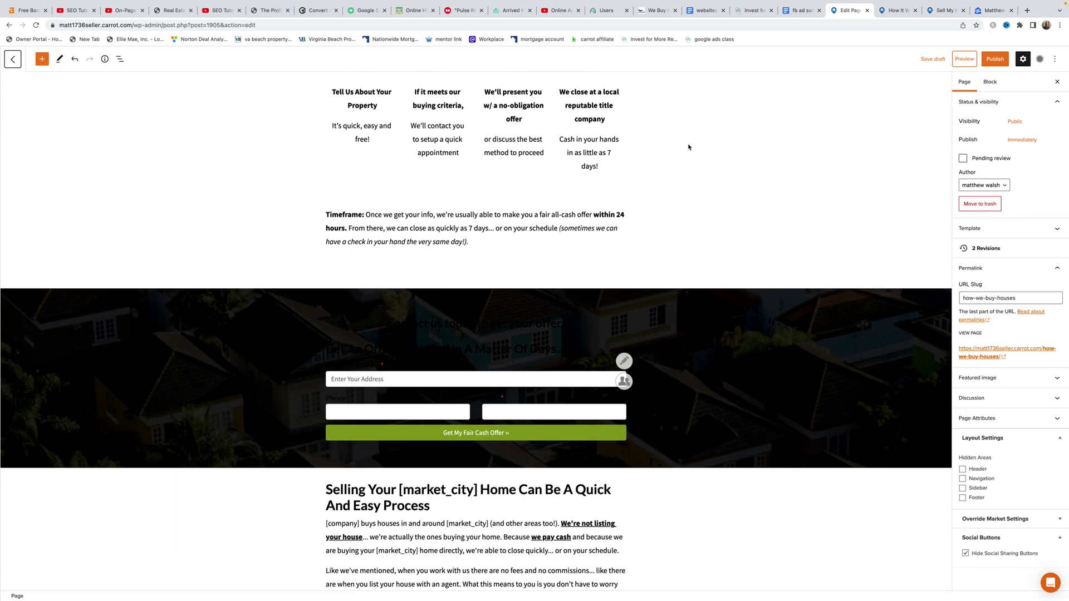
{"action": "scroll", "coordinate": [689, 147], "scroll_direction": "down", "scroll_amount": 1}
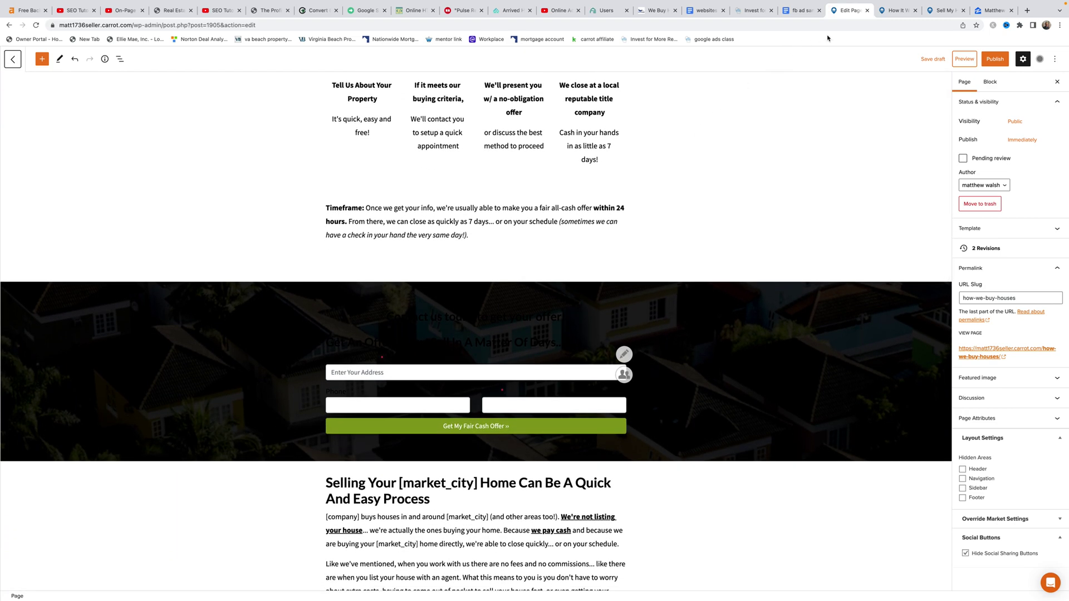
{"action": "left_click", "coordinate": [945, 10]}
{"action": "scroll", "coordinate": [642, 375], "scroll_direction": "down", "scroll_amount": 2}
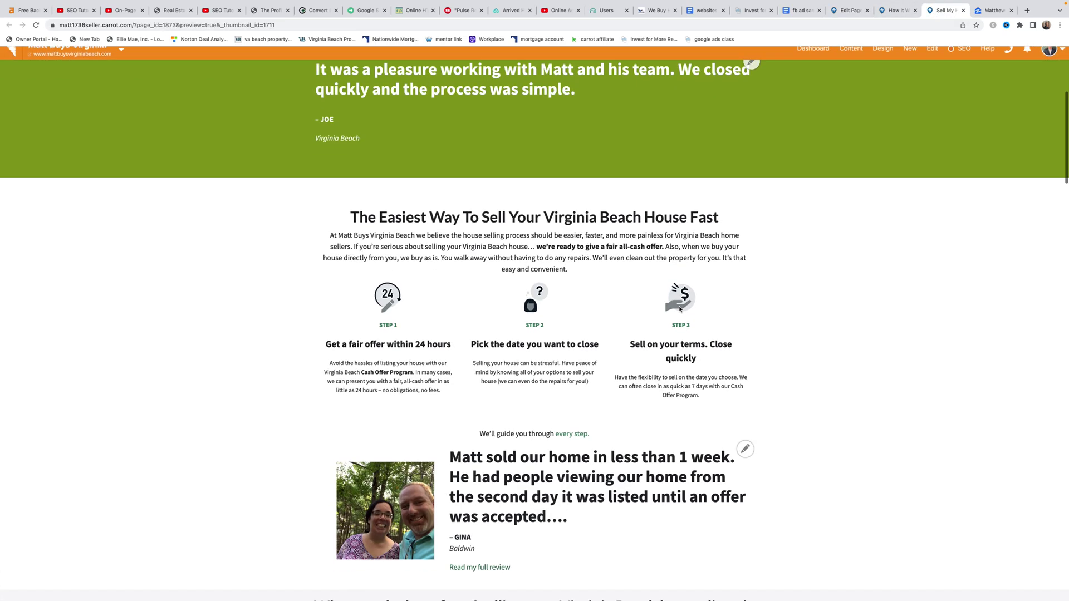
{"action": "scroll", "coordinate": [641, 376], "scroll_direction": "down", "scroll_amount": 2}
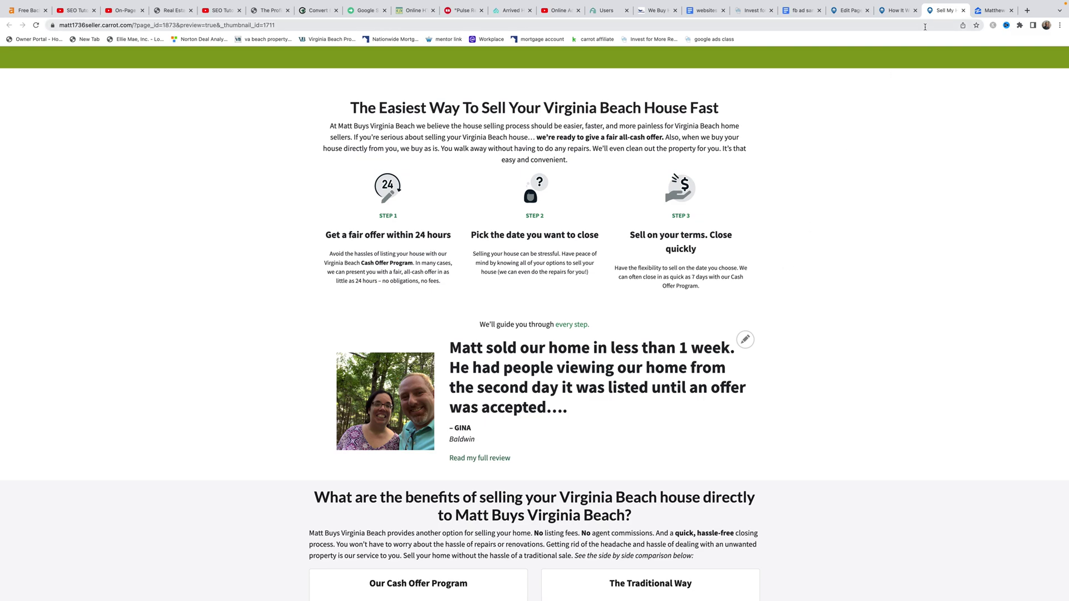
{"action": "left_click", "coordinate": [843, 10]}
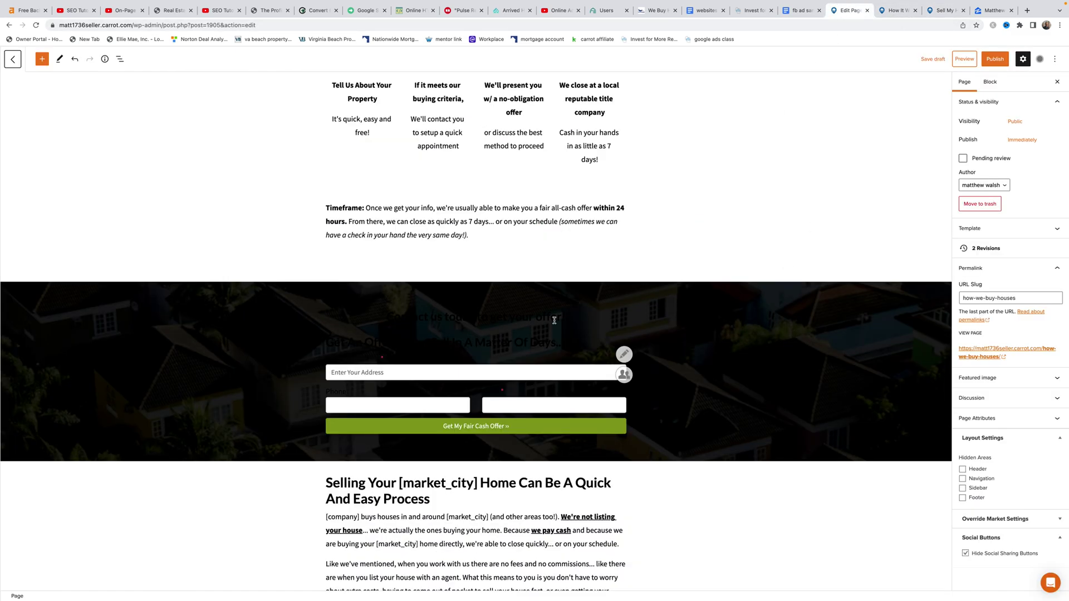
Open the block inserter below the as-is paragraph, above 'I have some questions...'
{"action": "scroll", "coordinate": [455, 428], "scroll_direction": "down", "scroll_amount": 2}
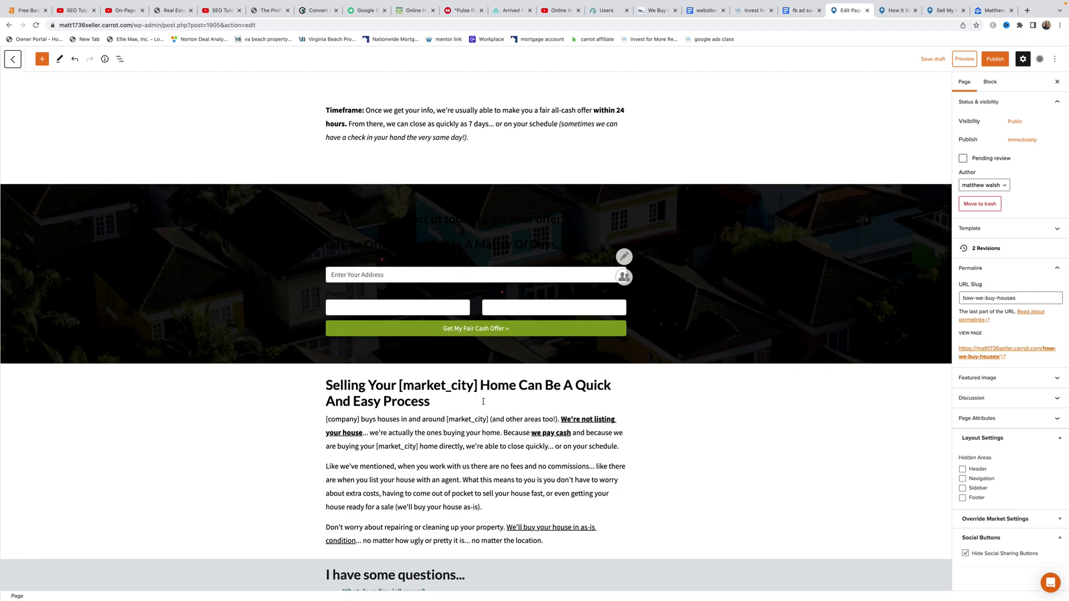
{"action": "scroll", "coordinate": [484, 401], "scroll_direction": "down", "scroll_amount": 3}
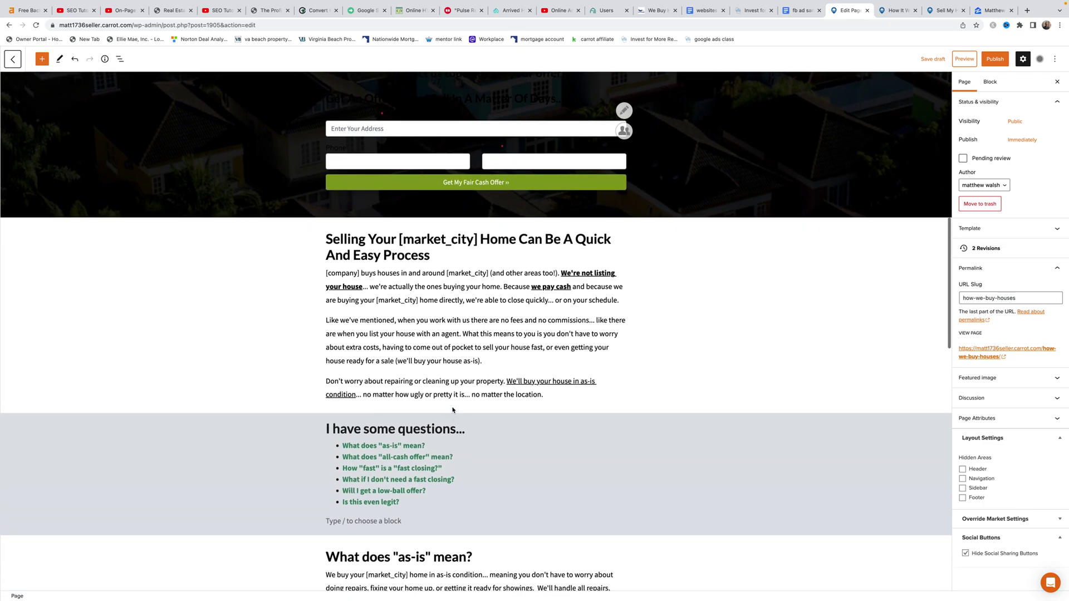
{"action": "mouse_move", "coordinate": [475, 412]}
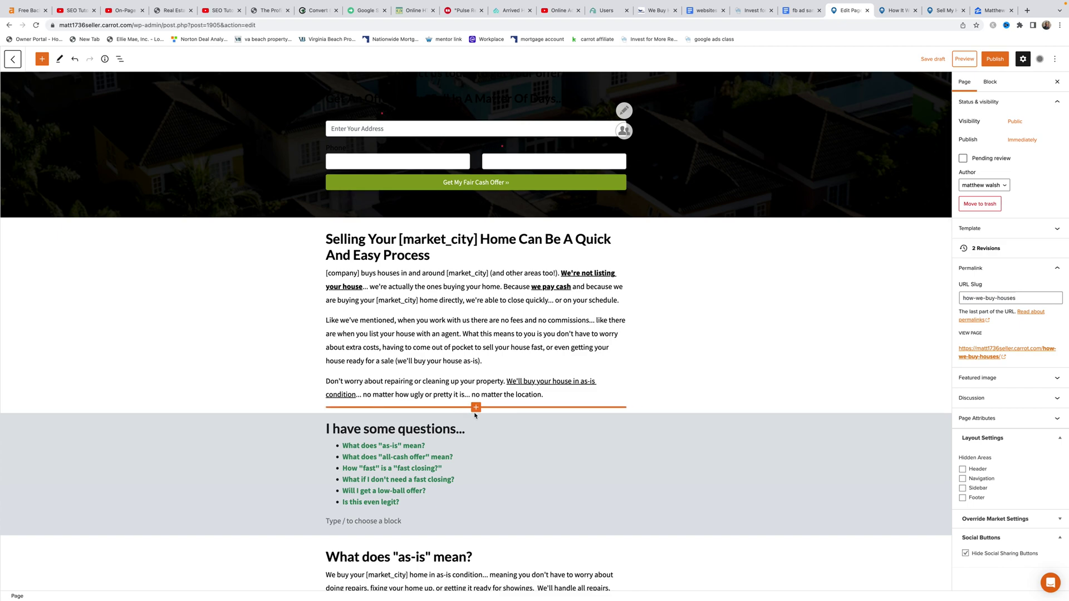
{"action": "left_click", "coordinate": [477, 408]}
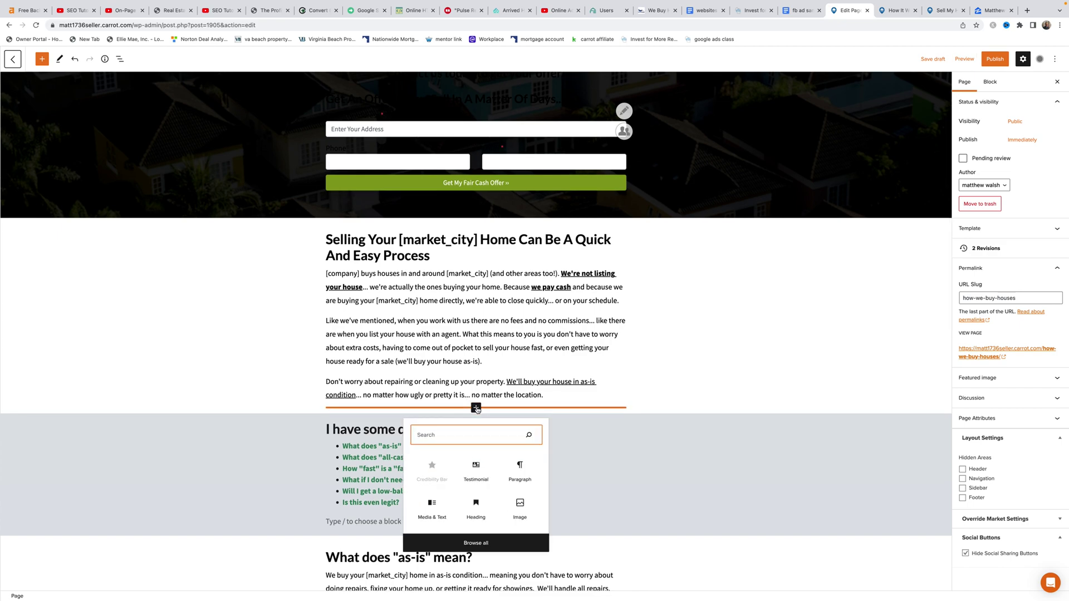
Add a Testimonial block from the Browse all Text blocks after the Selling Your [market_city] Home section
{"action": "left_click", "coordinate": [481, 544]}
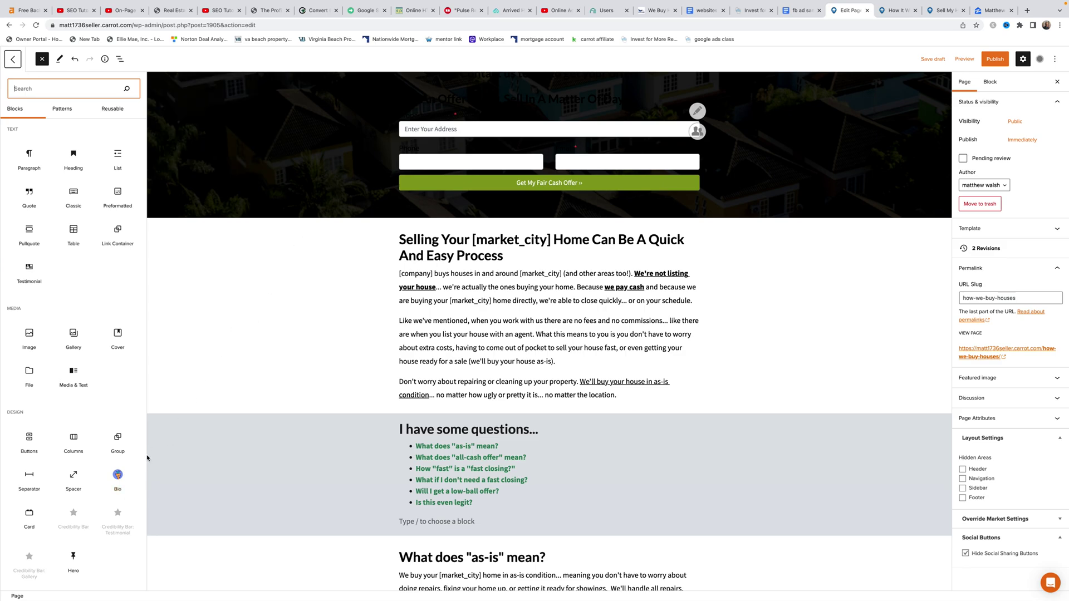
{"action": "mouse_move", "coordinate": [37, 267]}
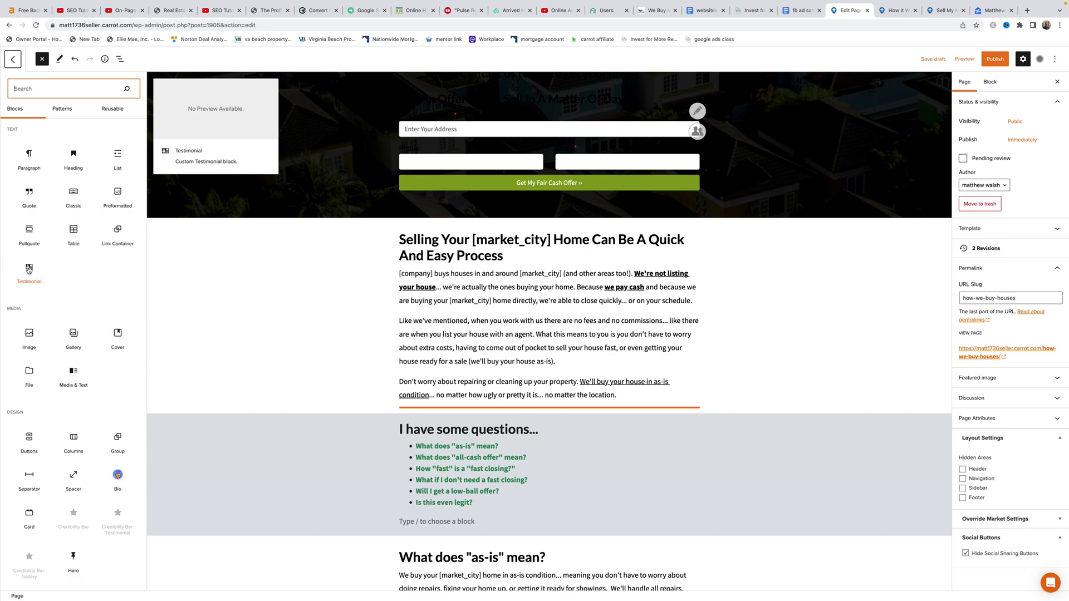
{"action": "left_click", "coordinate": [29, 270]}
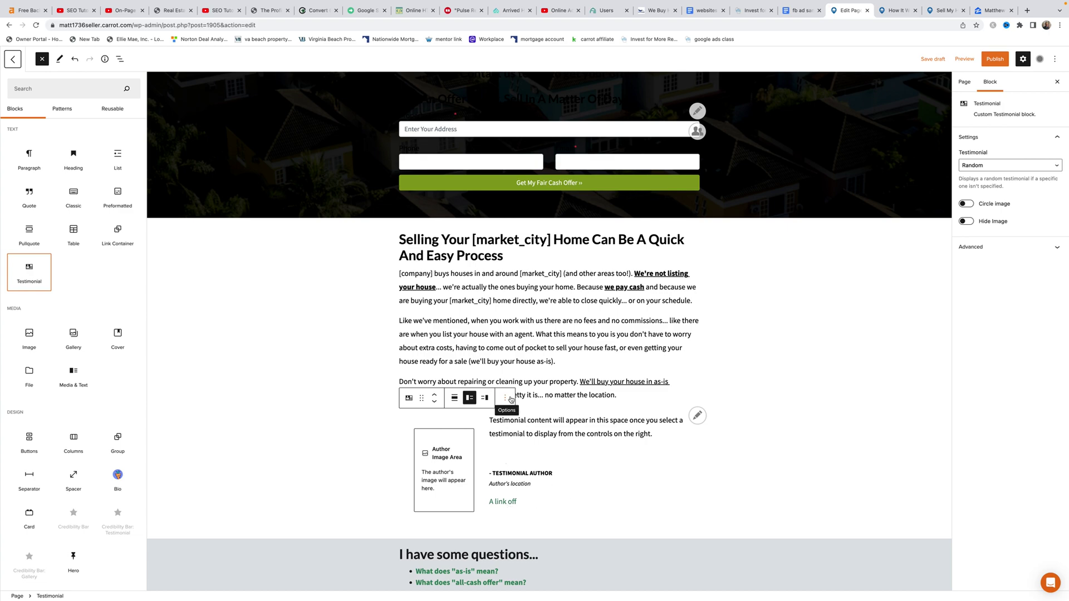
Select the mid-page Testimonial and try the under-a-week, quick-closing and Trulia cash-offer quotes
{"action": "key", "text": "Escape"}
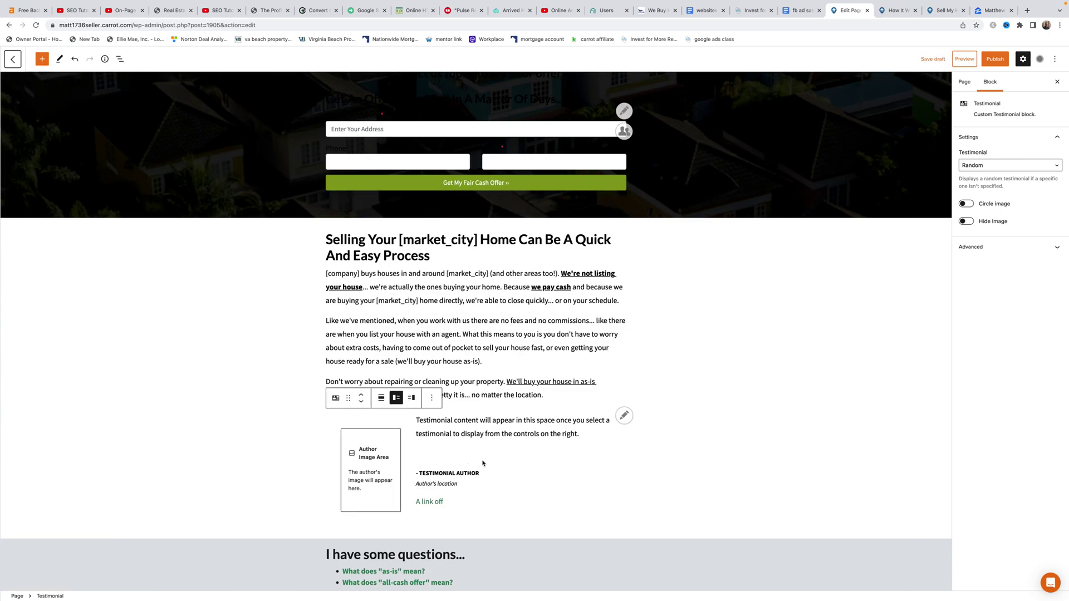
{"action": "left_click", "coordinate": [483, 463]}
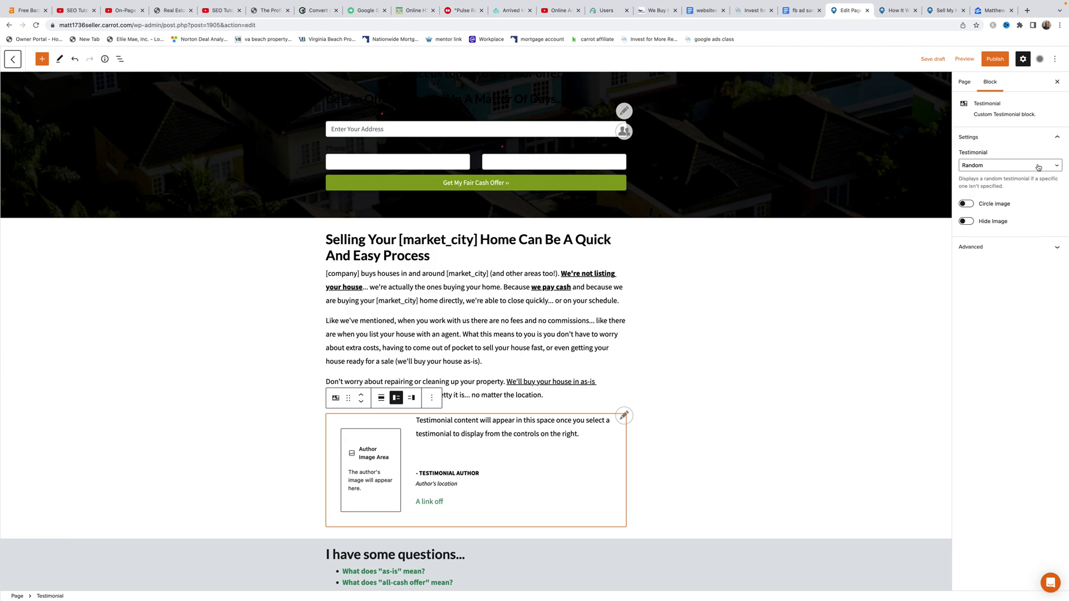
{"action": "left_click", "coordinate": [1057, 168]}
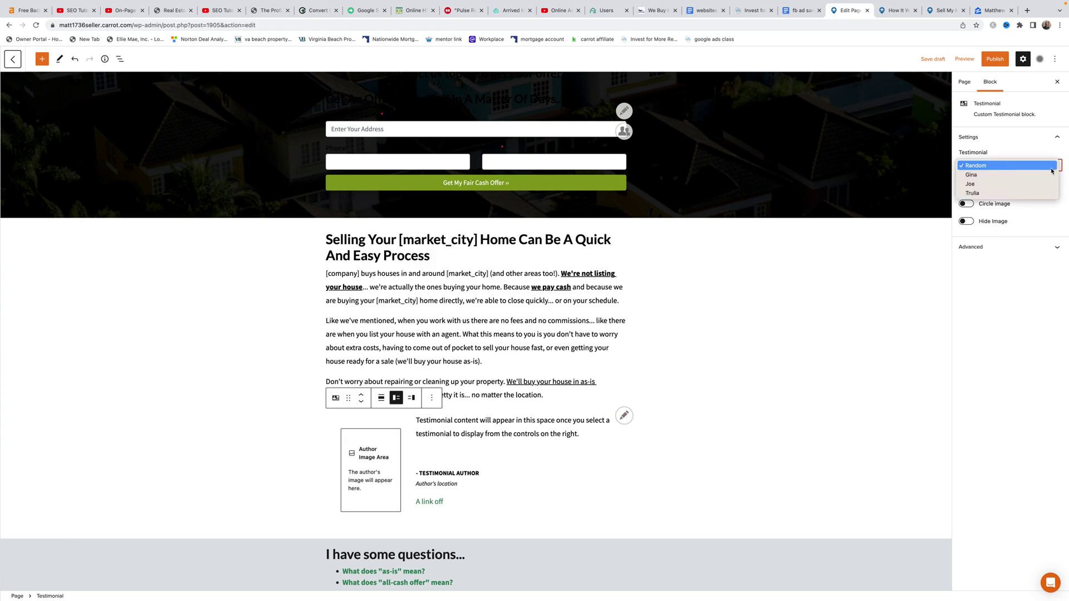
{"action": "left_click", "coordinate": [1046, 175]}
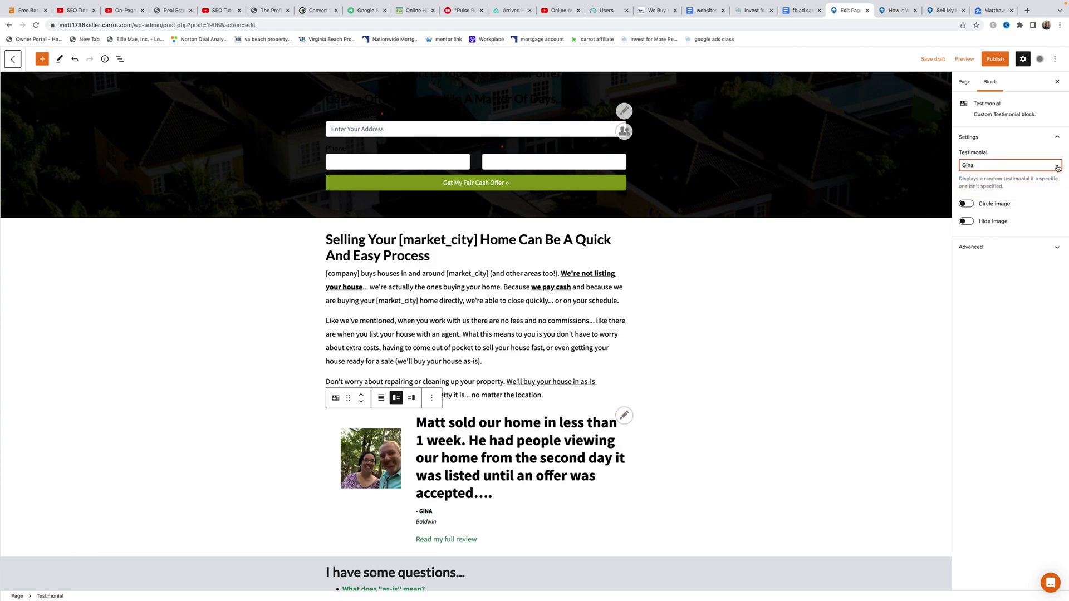
{"action": "left_click", "coordinate": [1057, 168]}
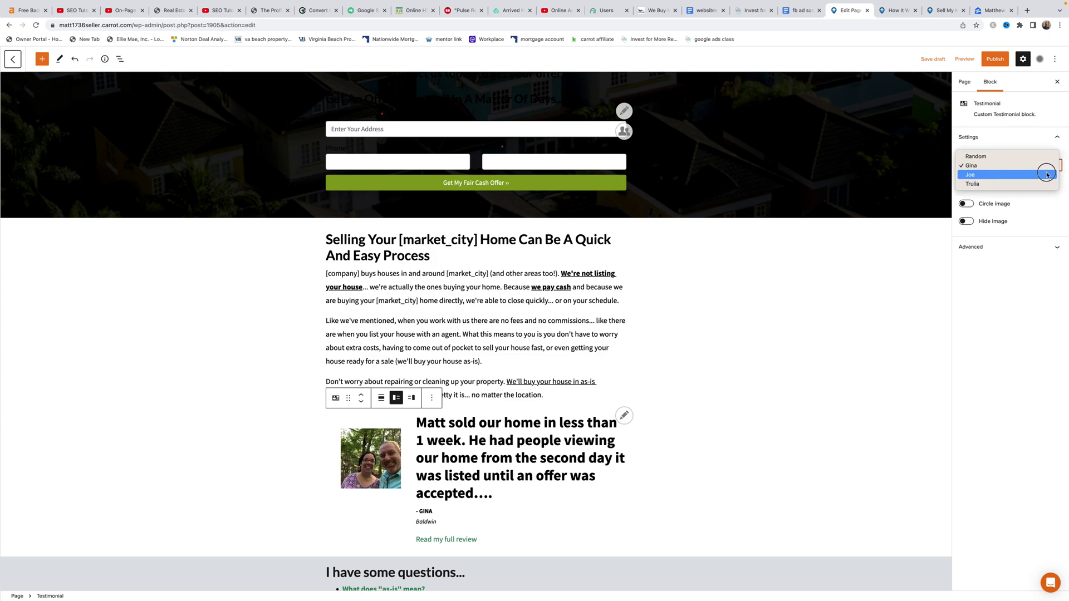
{"action": "left_click", "coordinate": [1047, 175]}
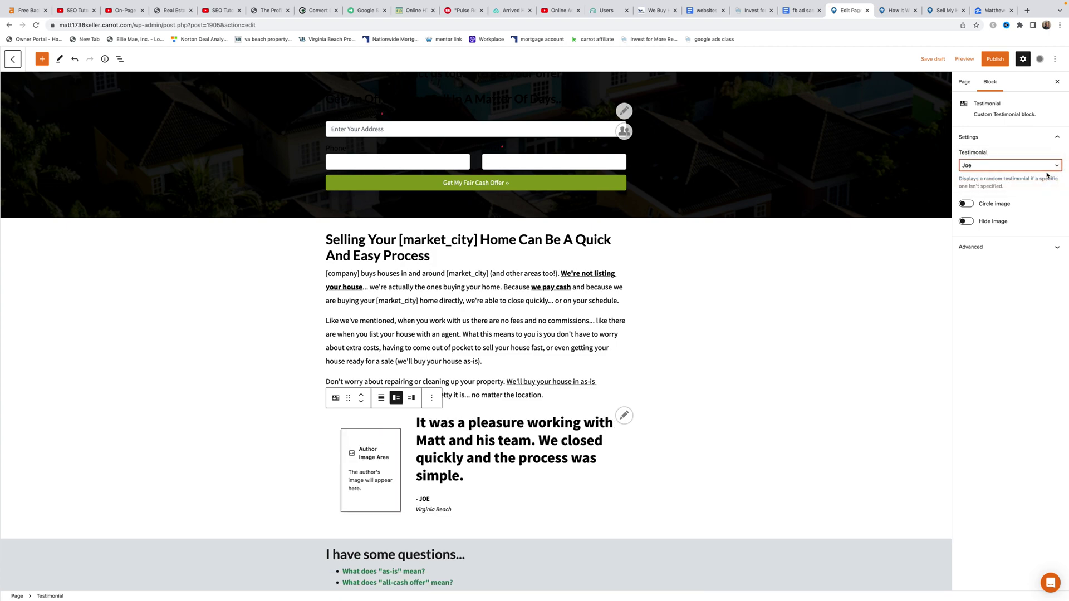
{"action": "left_click", "coordinate": [1056, 169]}
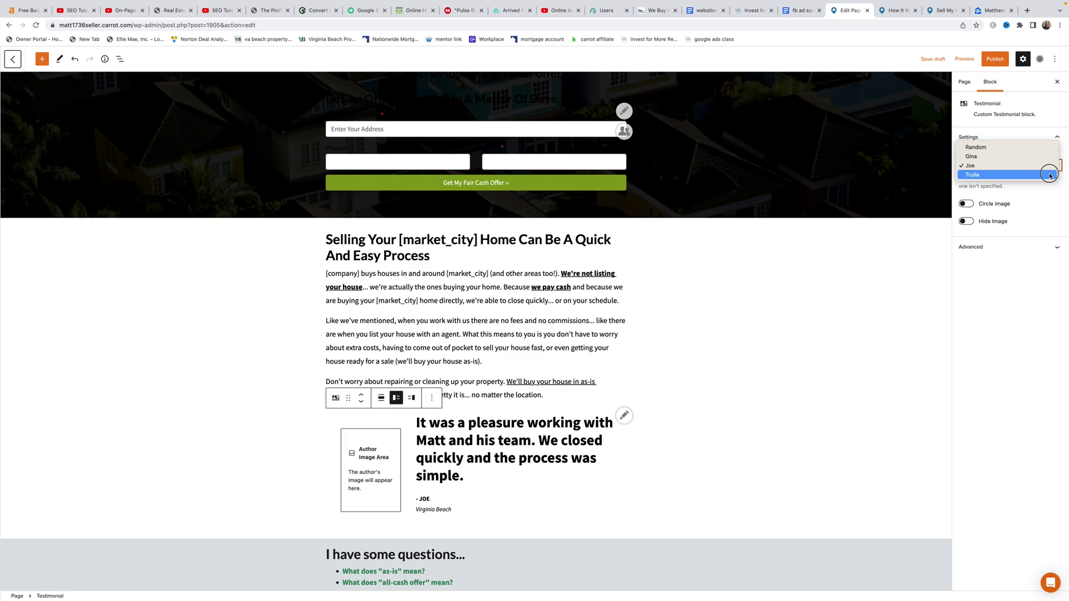
{"action": "left_click", "coordinate": [1049, 177]}
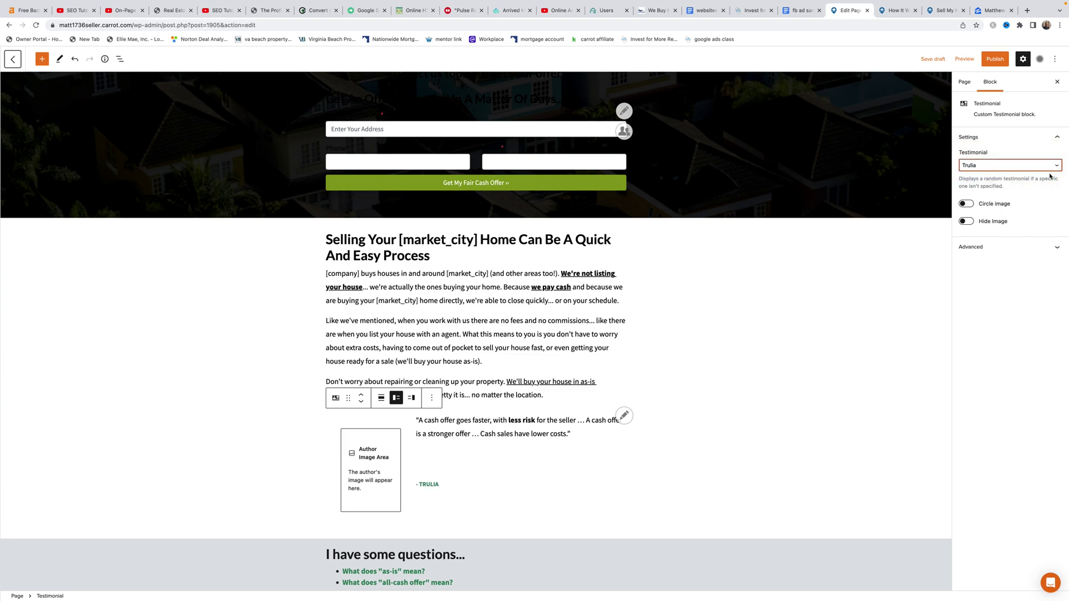
Toggle Hide Image and settle on the under-a-week testimonial with its photo shown
{"action": "left_click", "coordinate": [972, 222]}
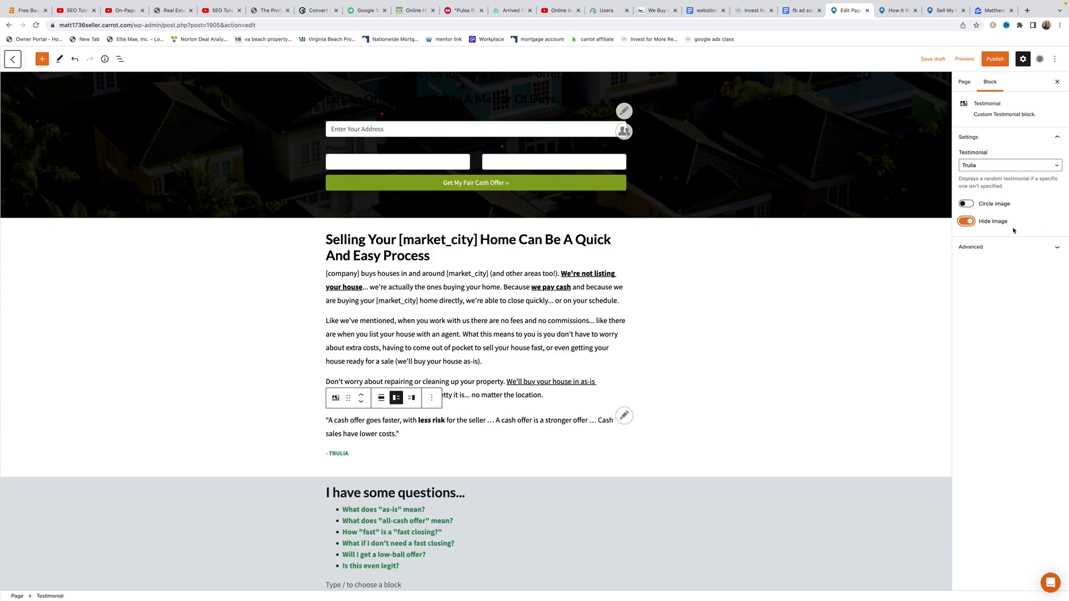
{"action": "left_click", "coordinate": [969, 224]}
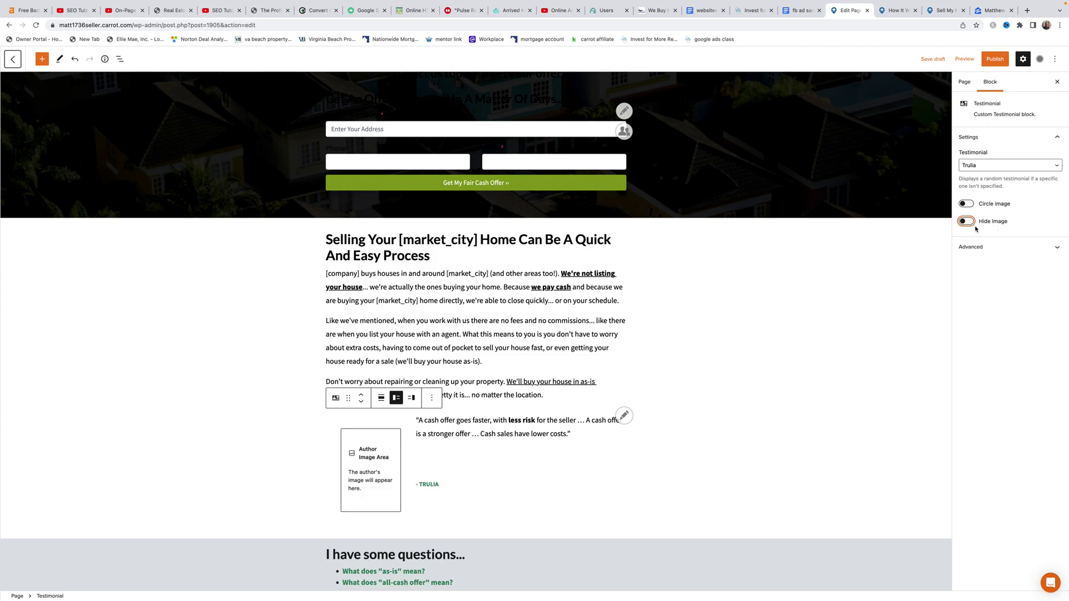
{"action": "left_click", "coordinate": [997, 165]}
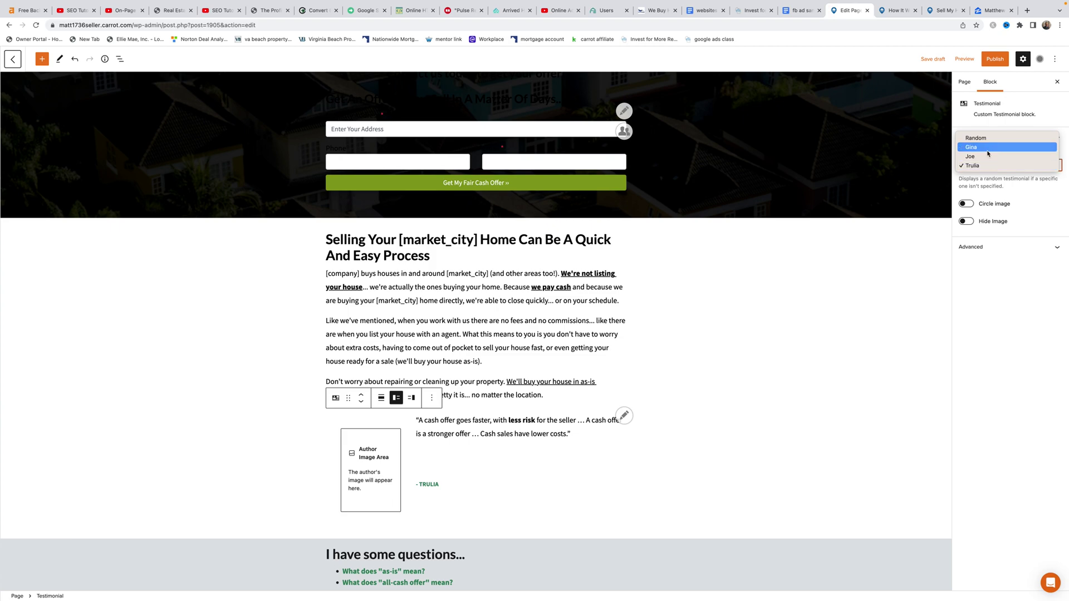
{"action": "left_click", "coordinate": [988, 148]}
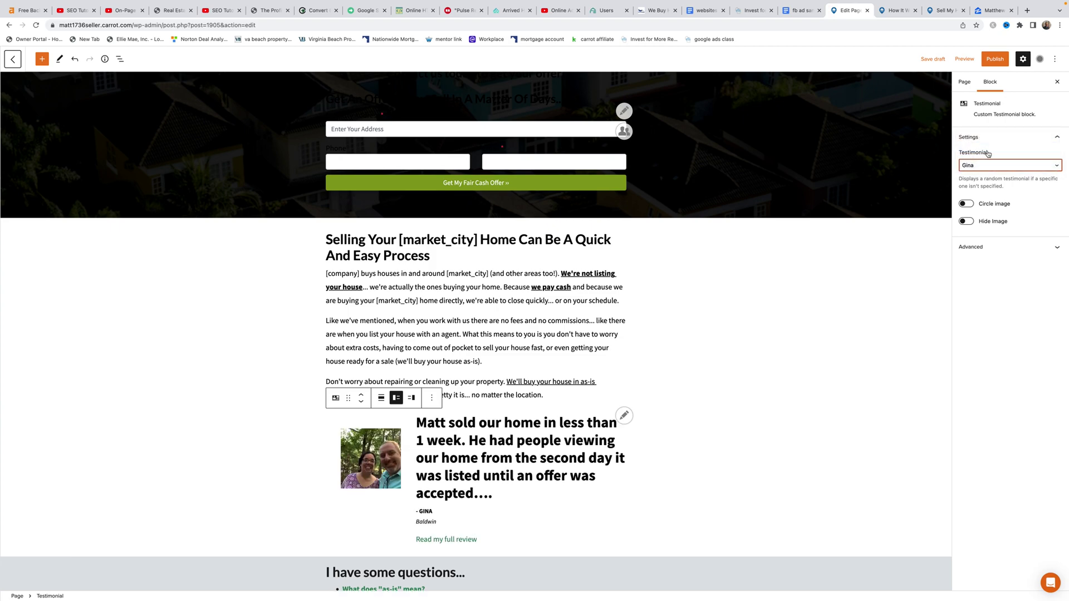
{"action": "left_click", "coordinate": [968, 221]}
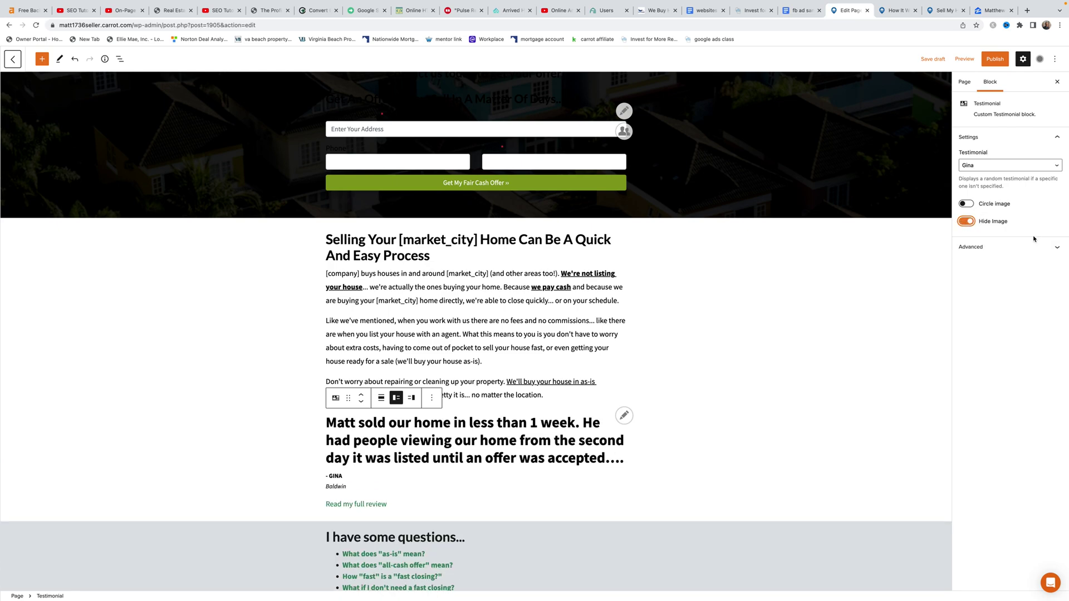
{"action": "left_click", "coordinate": [967, 222]}
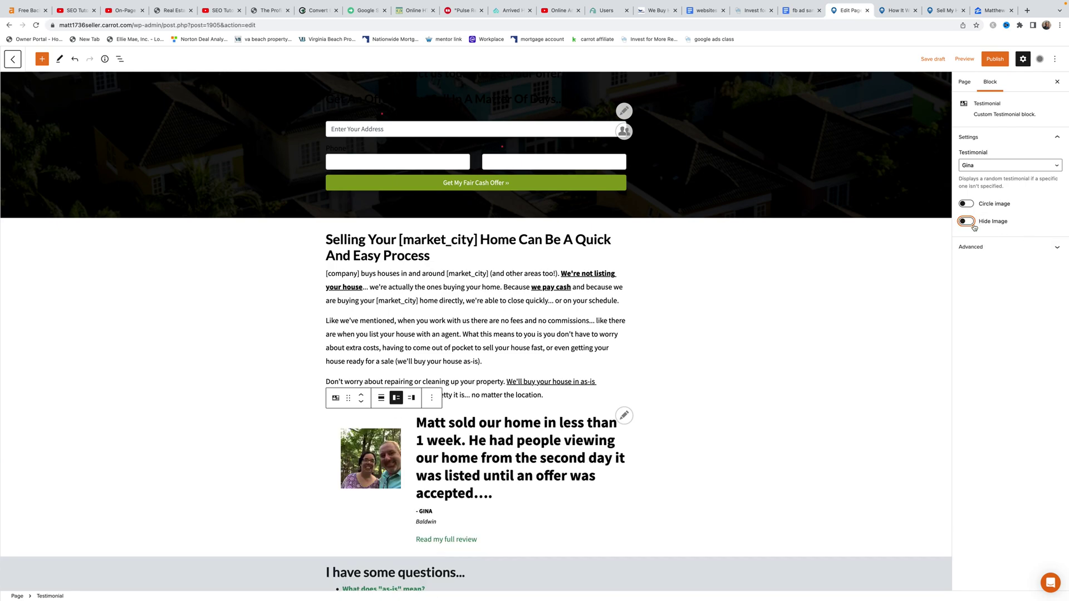
Save the draft and review the 'less than 1 week' testimonial with photo in the preview
{"action": "left_click", "coordinate": [935, 59]}
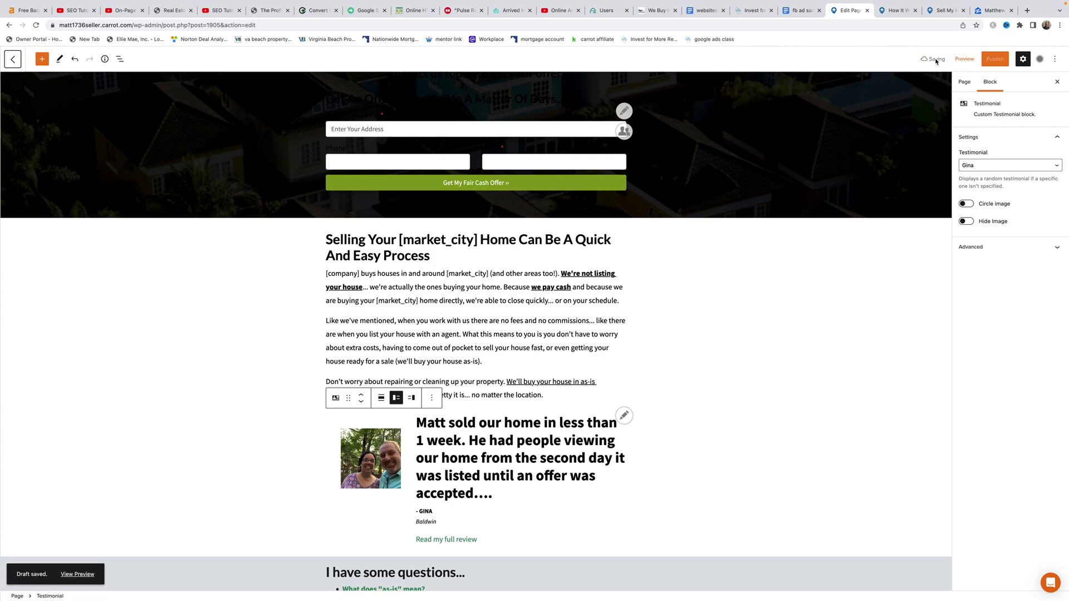
{"action": "left_click", "coordinate": [963, 59]}
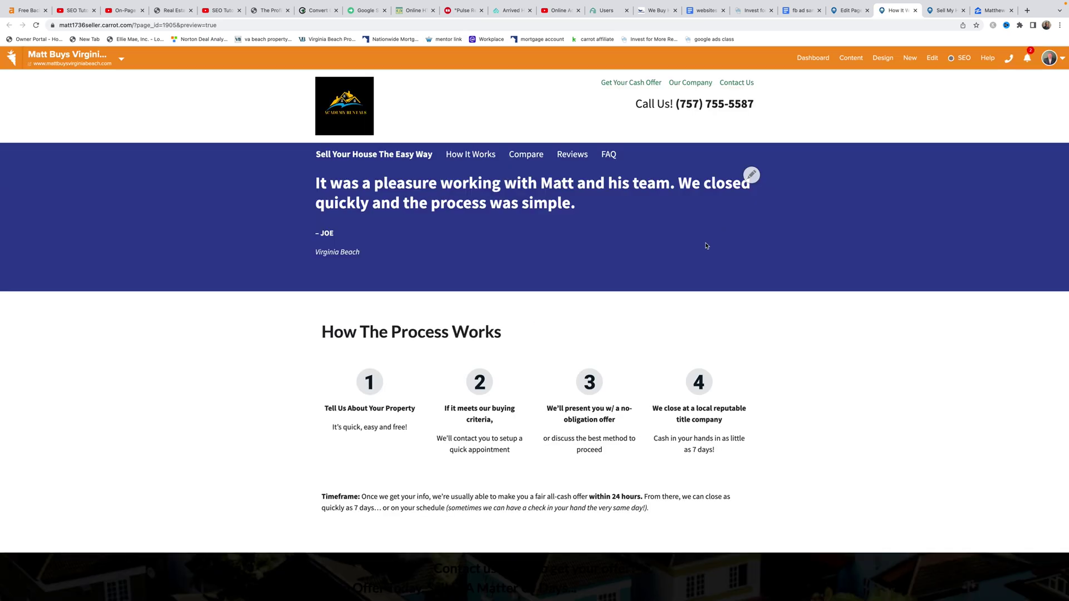
{"action": "scroll", "coordinate": [704, 245], "scroll_direction": "down", "scroll_amount": 5}
{"action": "scroll", "coordinate": [704, 245], "scroll_direction": "up", "scroll_amount": 5}
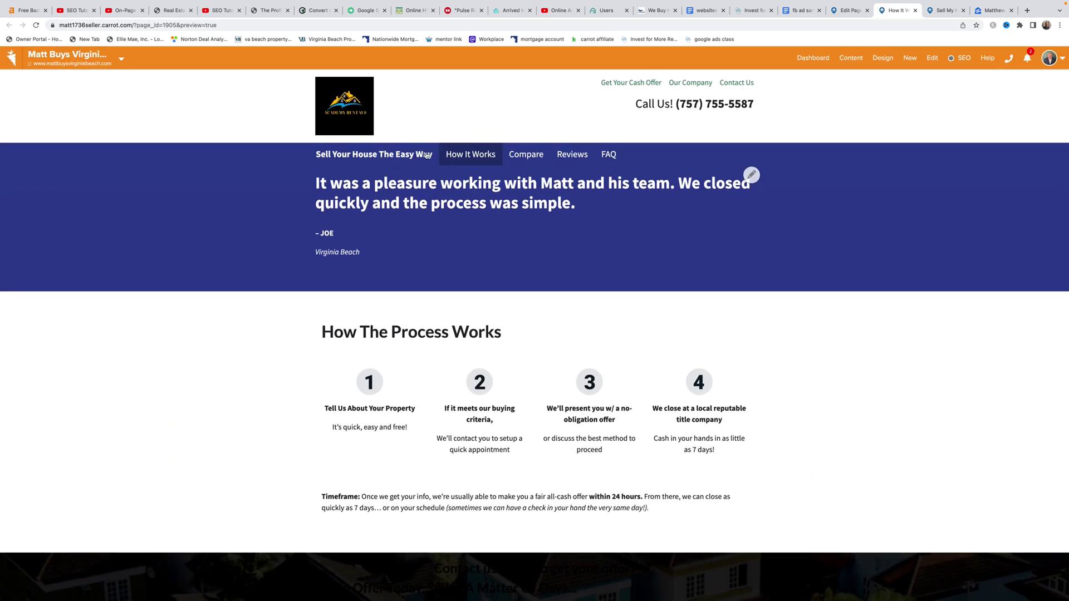
{"action": "scroll", "coordinate": [607, 240], "scroll_direction": "down", "scroll_amount": 10}
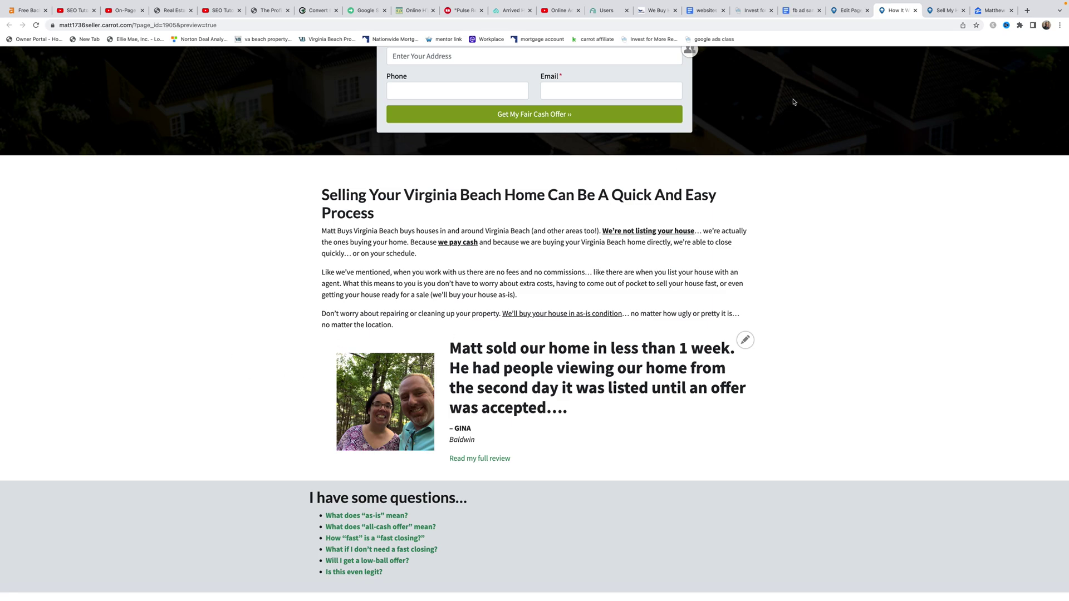
{"action": "left_click", "coordinate": [846, 11]}
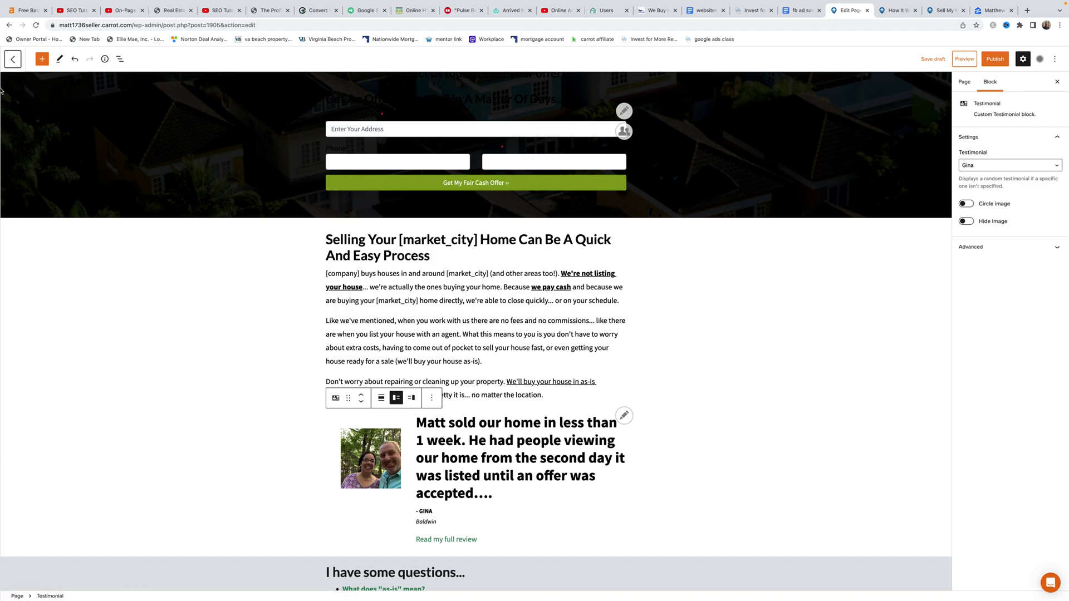
Go from the editor back to Pages, then to Content > Testimonials
{"action": "left_click", "coordinate": [12, 59]}
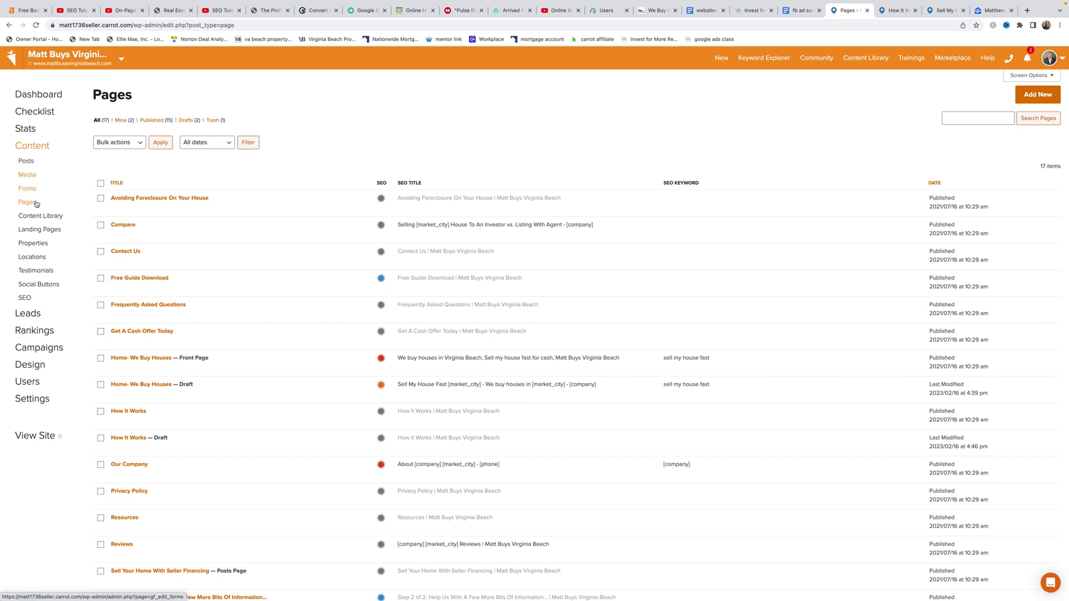
{"action": "left_click", "coordinate": [29, 146]}
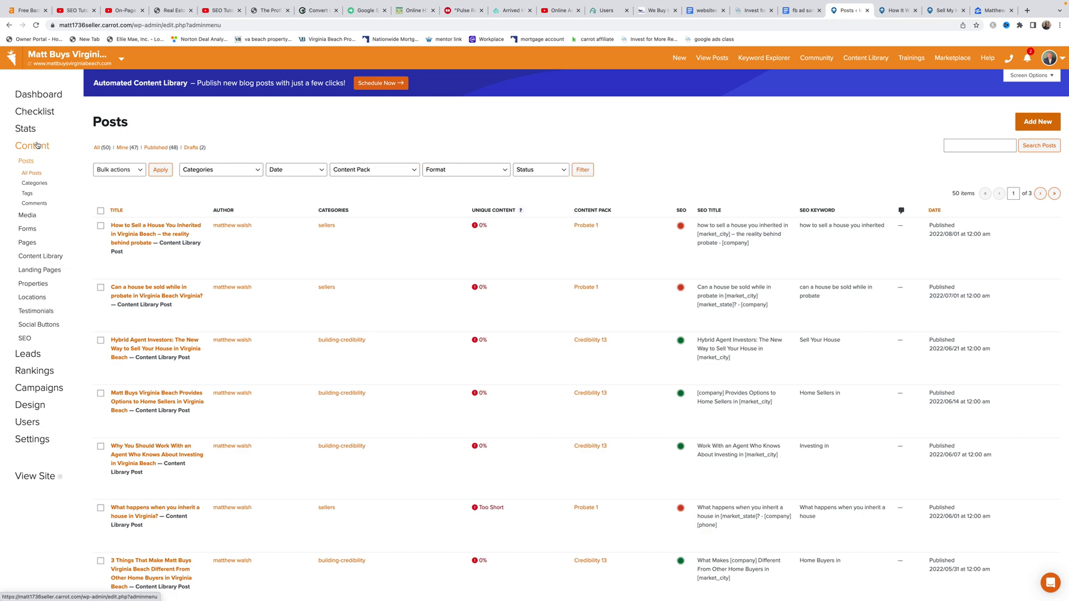
{"action": "left_click", "coordinate": [36, 147]}
{"action": "left_click", "coordinate": [30, 313]}
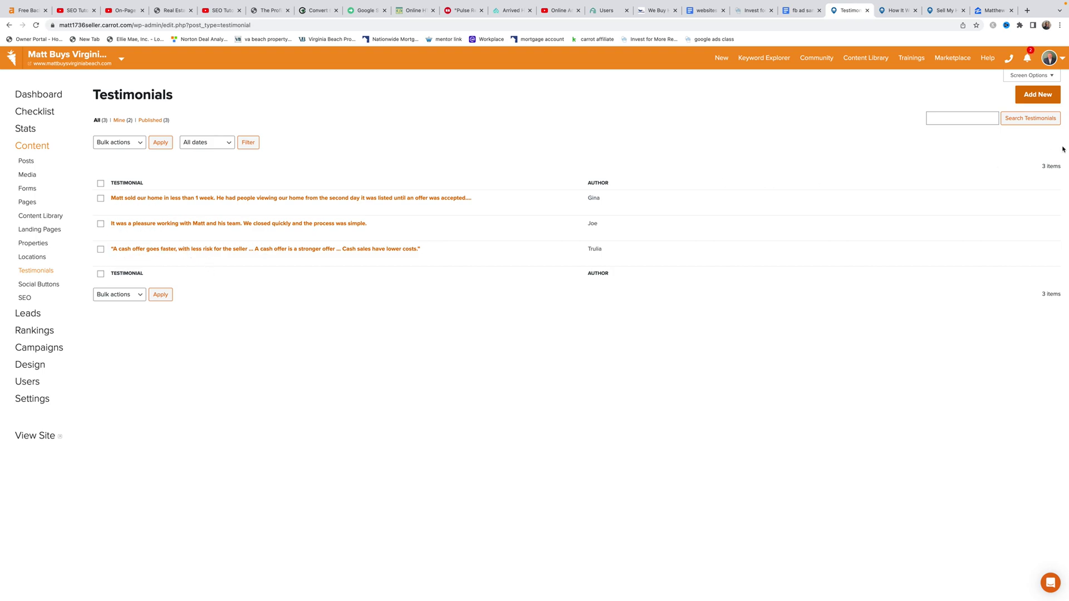
Start a new testimonial reading 'Working with Academy Rentals was the best experience of my life...'
{"action": "left_click", "coordinate": [1039, 97]}
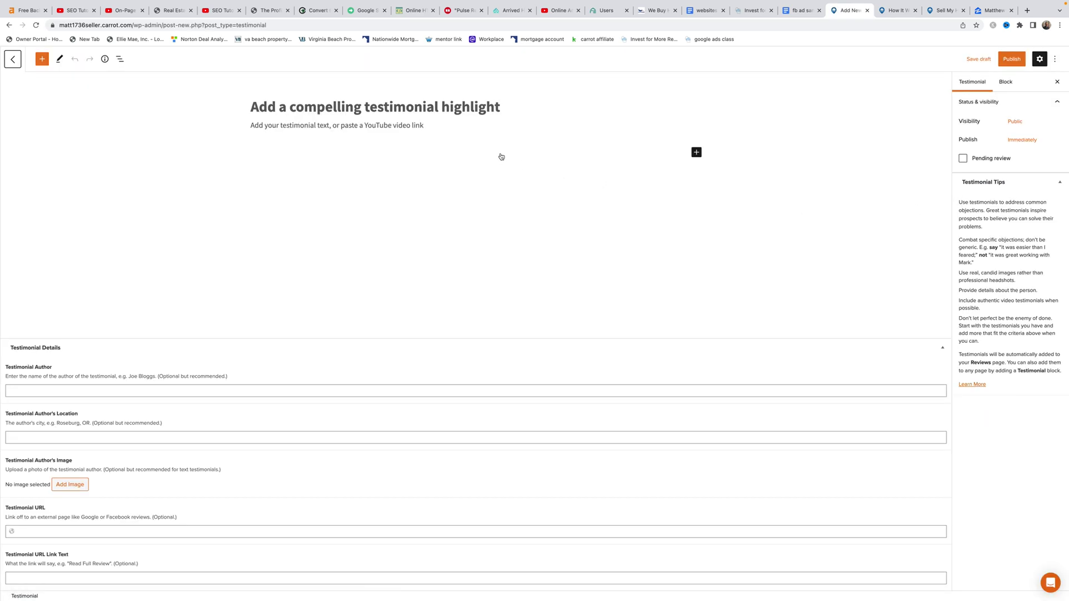
{"action": "left_click", "coordinate": [267, 106]}
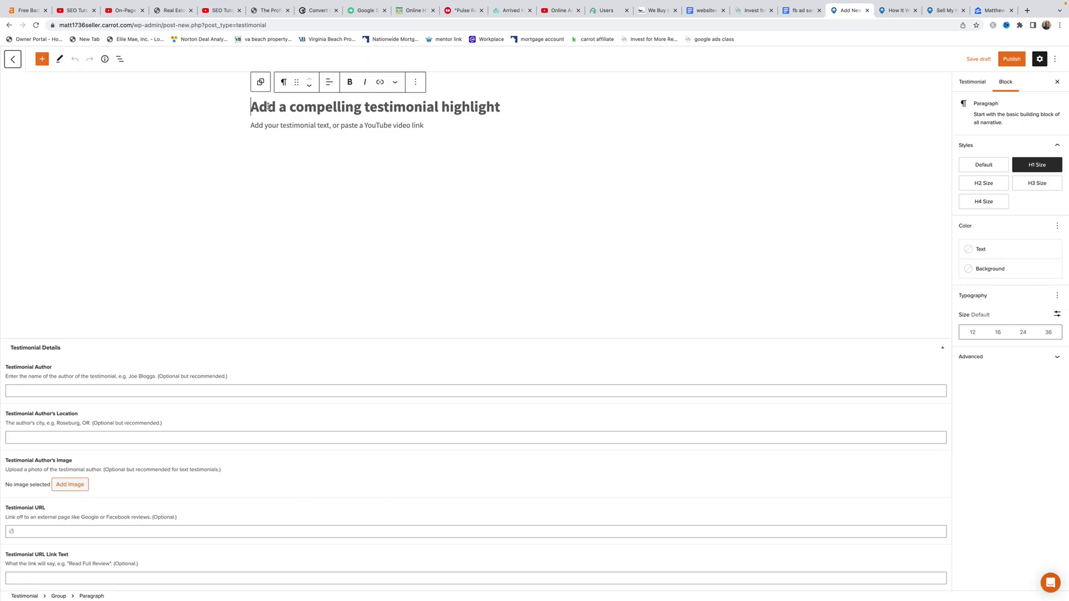
{"action": "type", "text": "Workgin"}
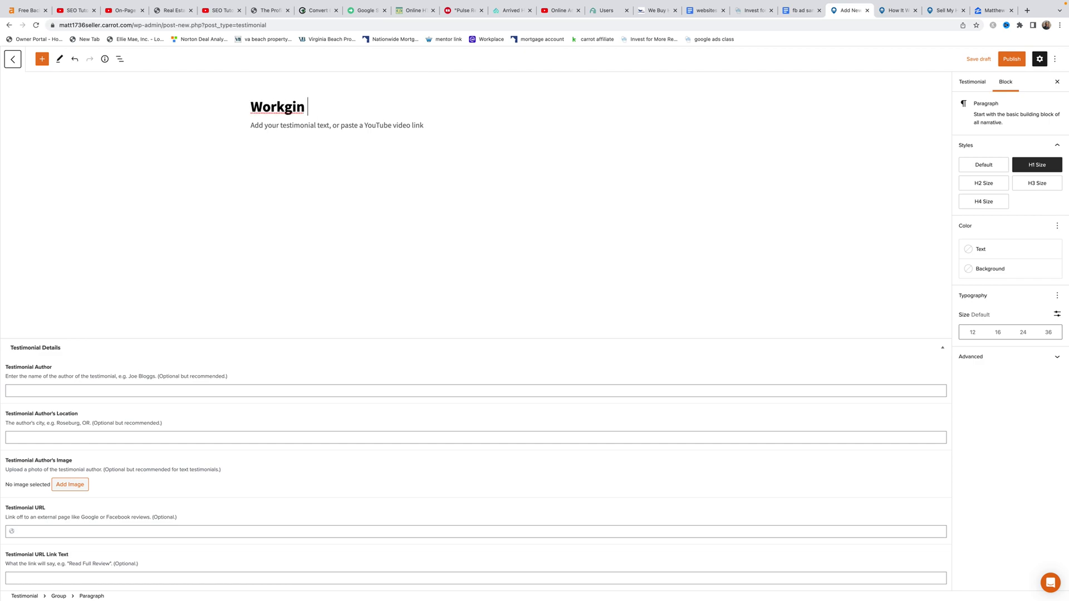
{"action": "key", "text": "BackSpace"}
{"action": "key", "text": "BackSpace"}
{"action": "key", "text": "BackSpace"}
{"action": "type", "text": "ing with"}
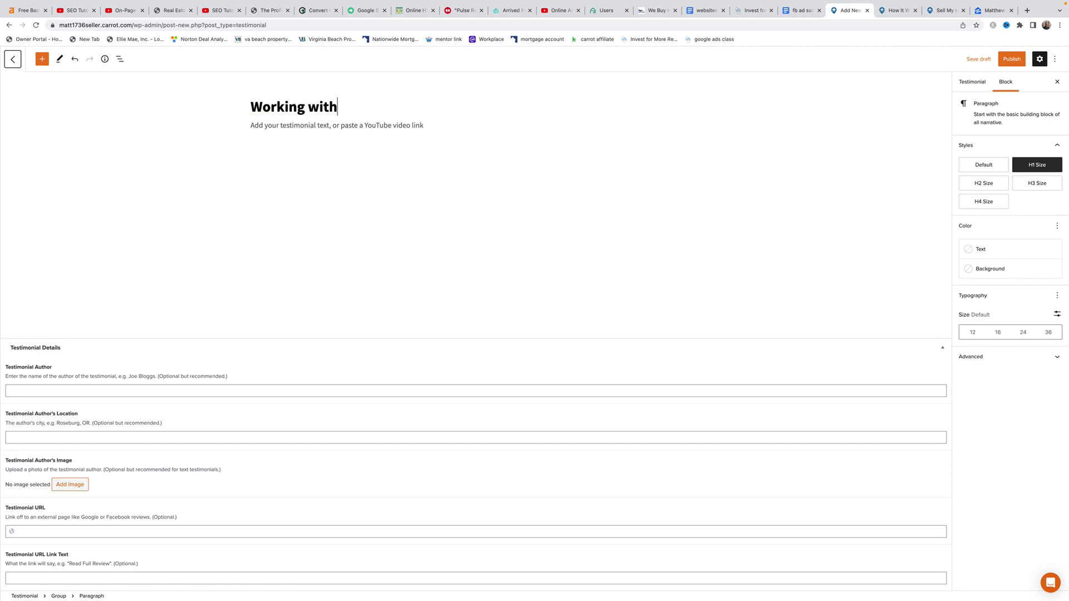
{"action": "type", "text": " Academy Rentals"}
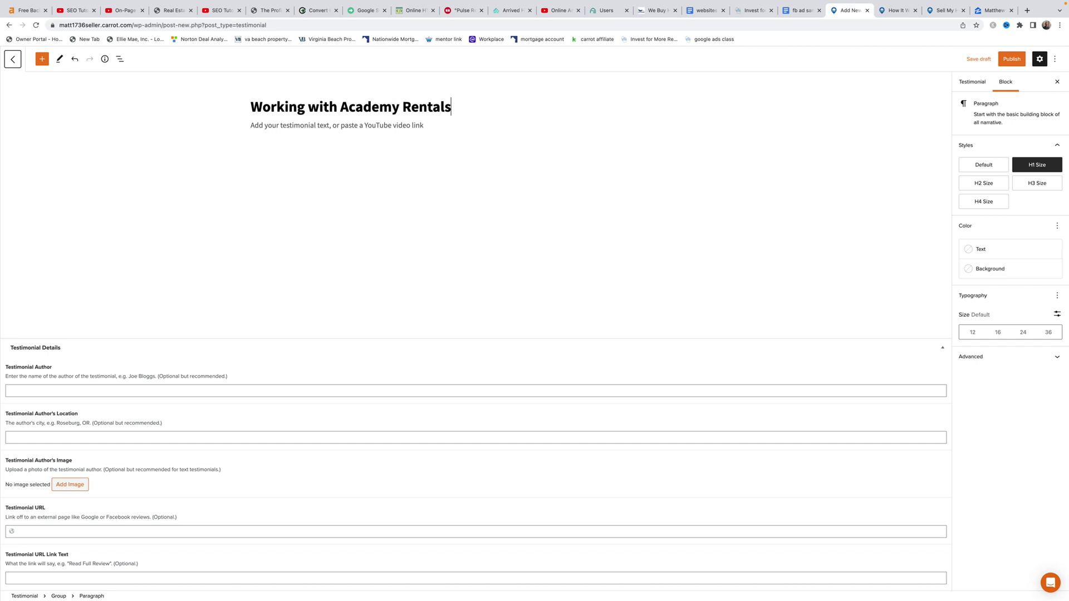
{"action": "type", "text": " was the best experience "}
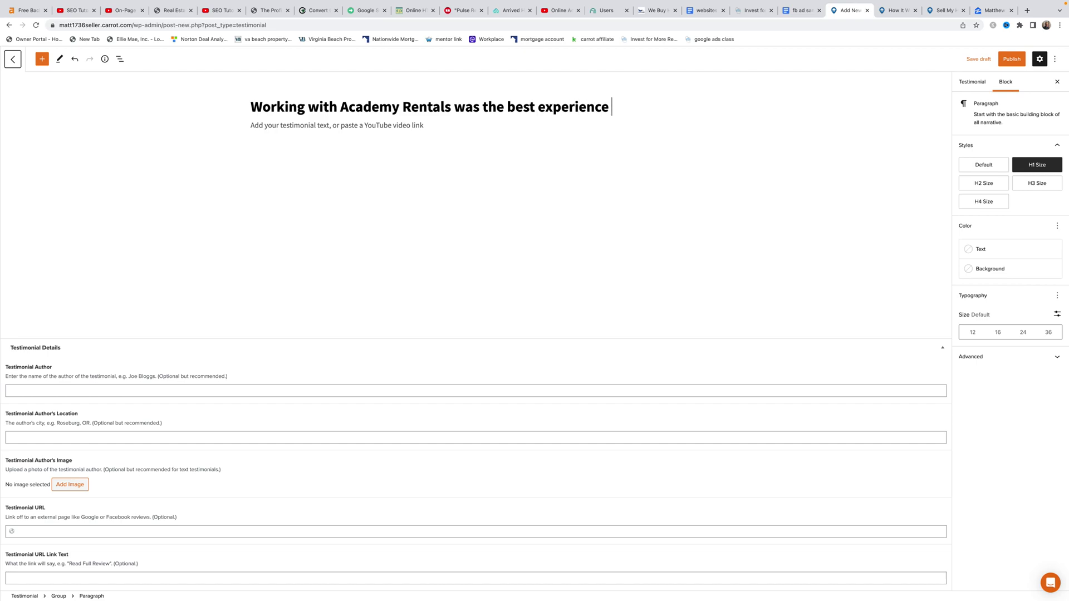
{"action": "type", "text": "of my life. Matt"}
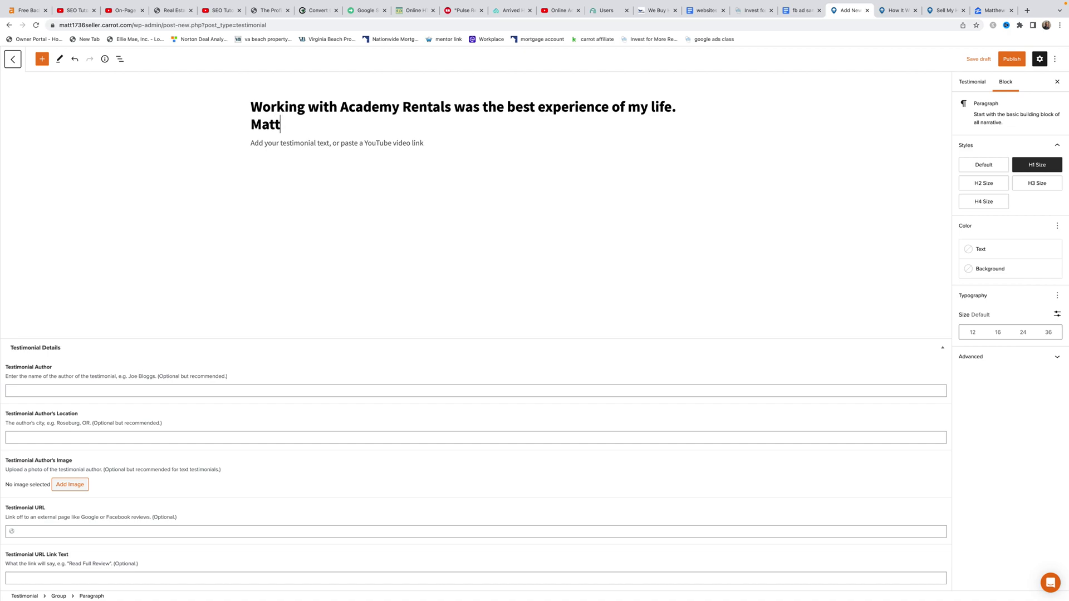
{"action": "type", "text": " is really real"}
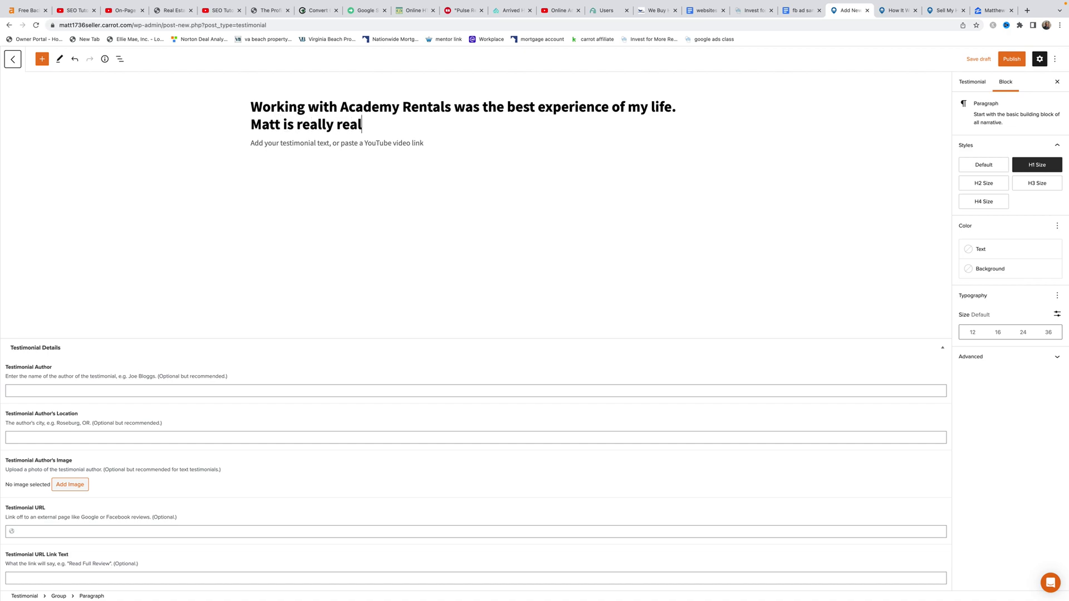
{"action": "type", "text": "ly really cool"}
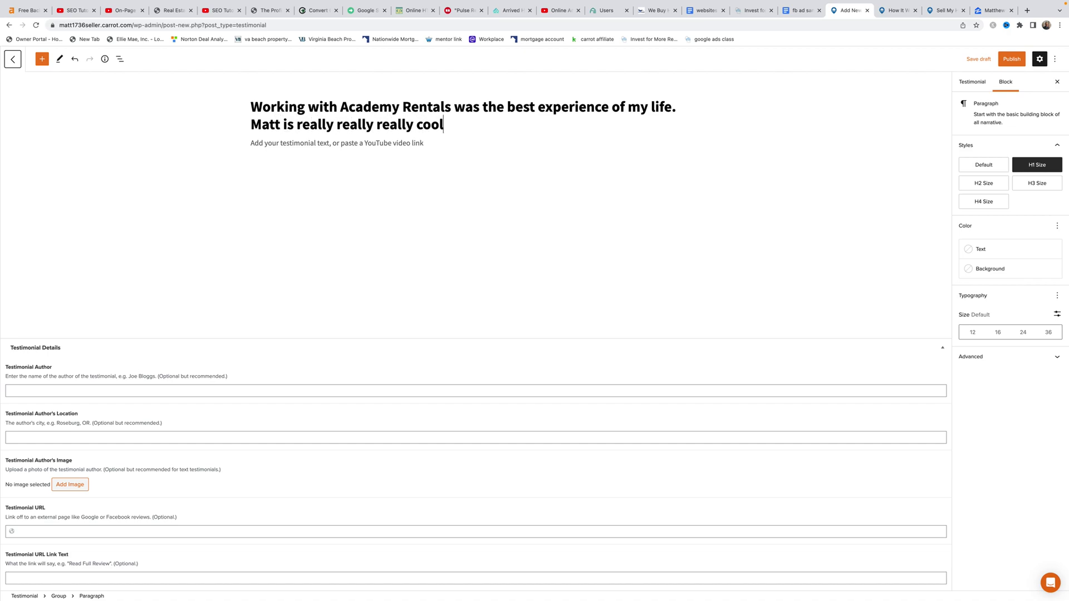
{"action": "type", "text": "!"}
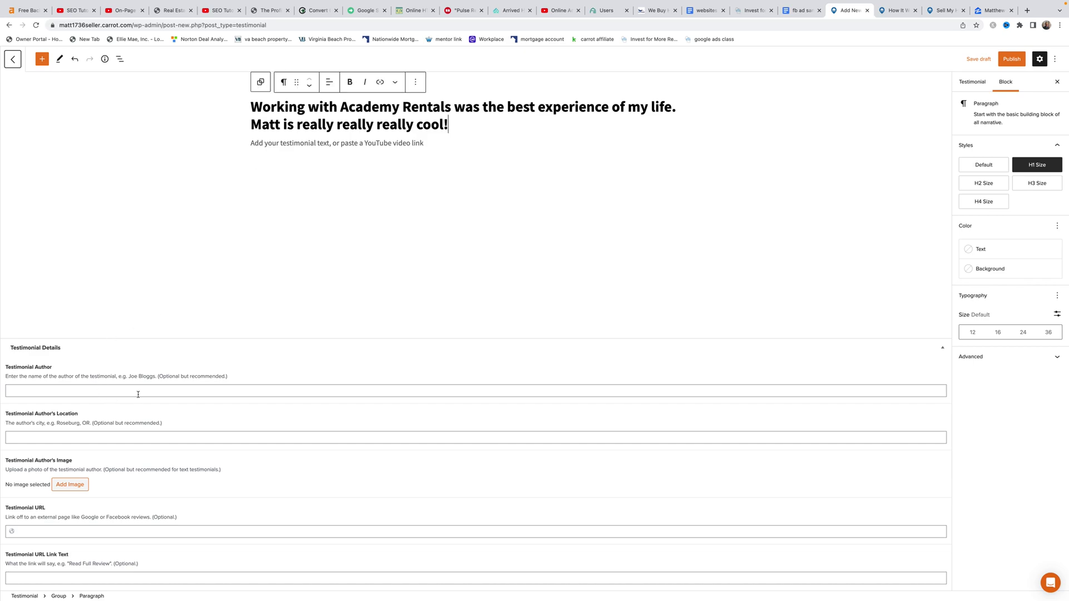
{"action": "type", "text": "Mat"}
{"action": "type", "text": "t' M"}
Set the author's location to New Jersey and the link text to 'Read more!'
{"action": "type", "text": "New Jer"}
{"action": "type", "text": "seuy"}
{"action": "key", "text": "BackSpace"}
{"action": "key", "text": "BackSpace"}
{"action": "type", "text": "y"}
{"action": "type", "text": "d more"}
{"action": "type", "text": "!"}
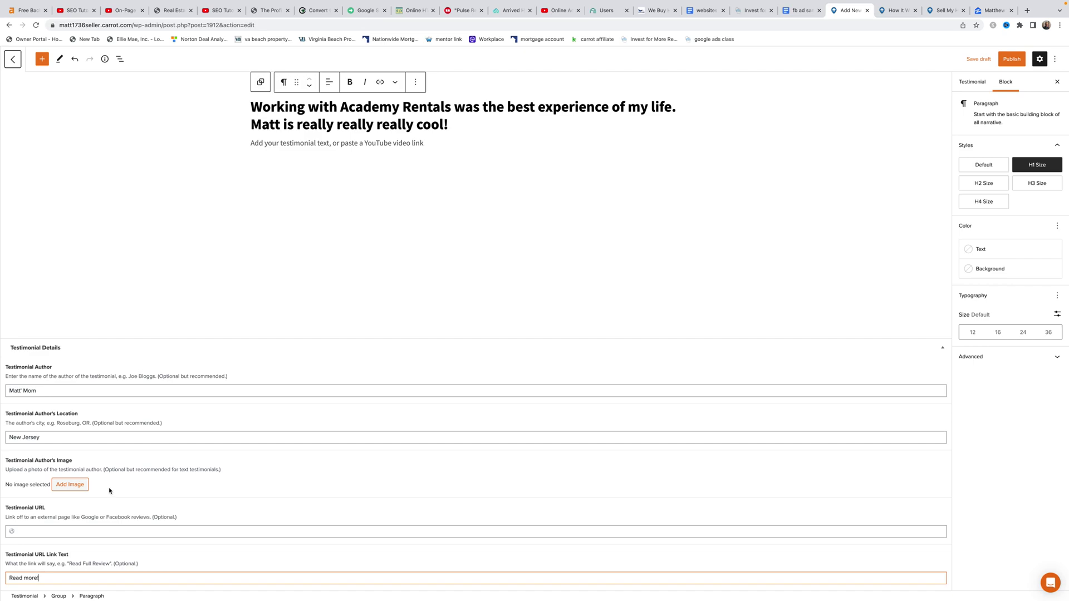
{"action": "left_click", "coordinate": [74, 490]}
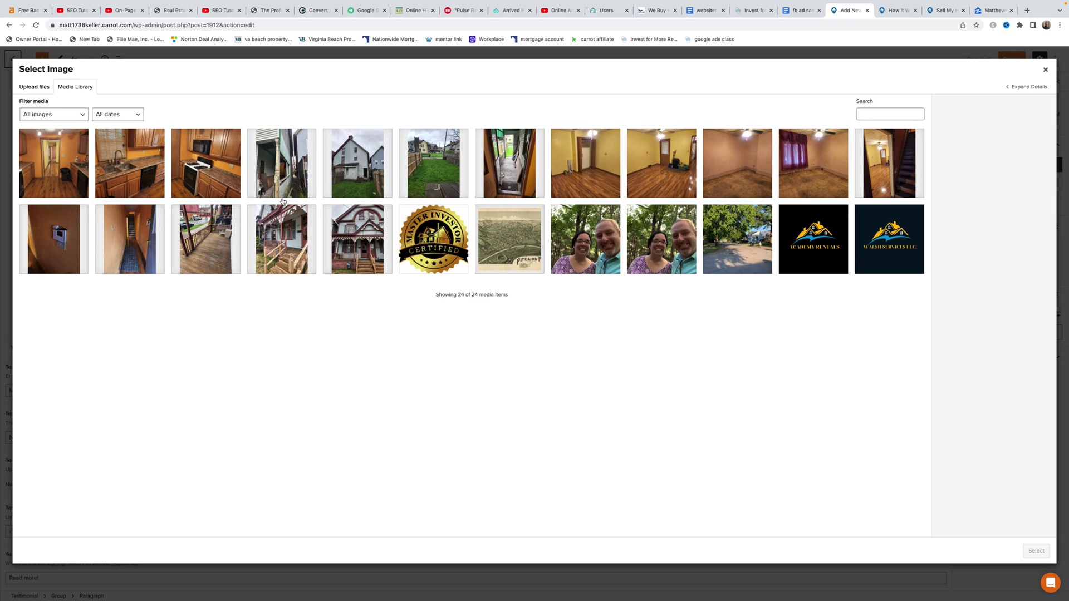
{"action": "left_click", "coordinate": [39, 89]}
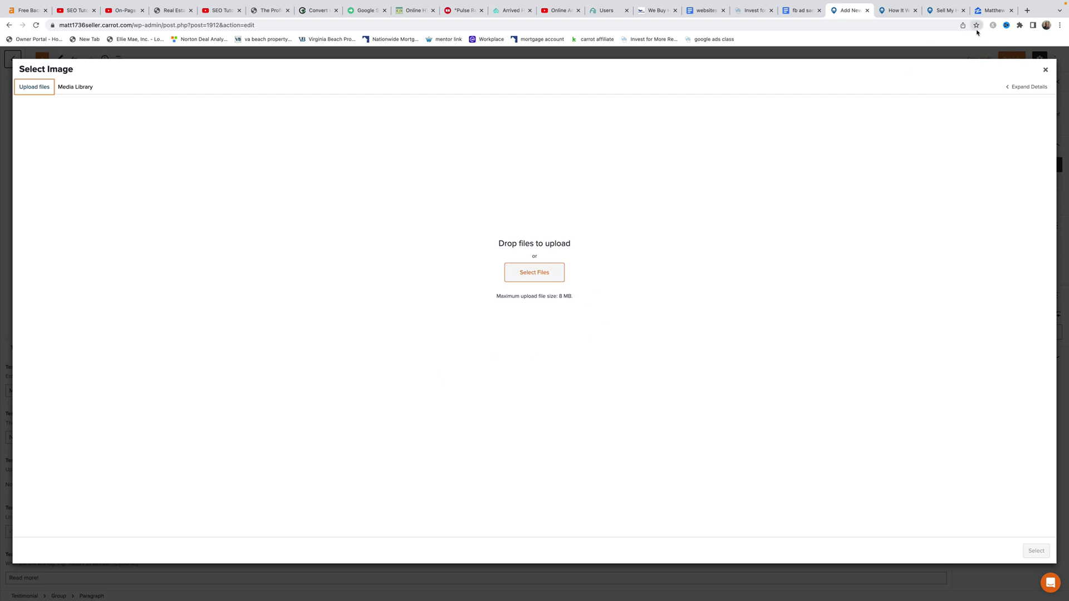
{"action": "left_click", "coordinate": [1046, 71]}
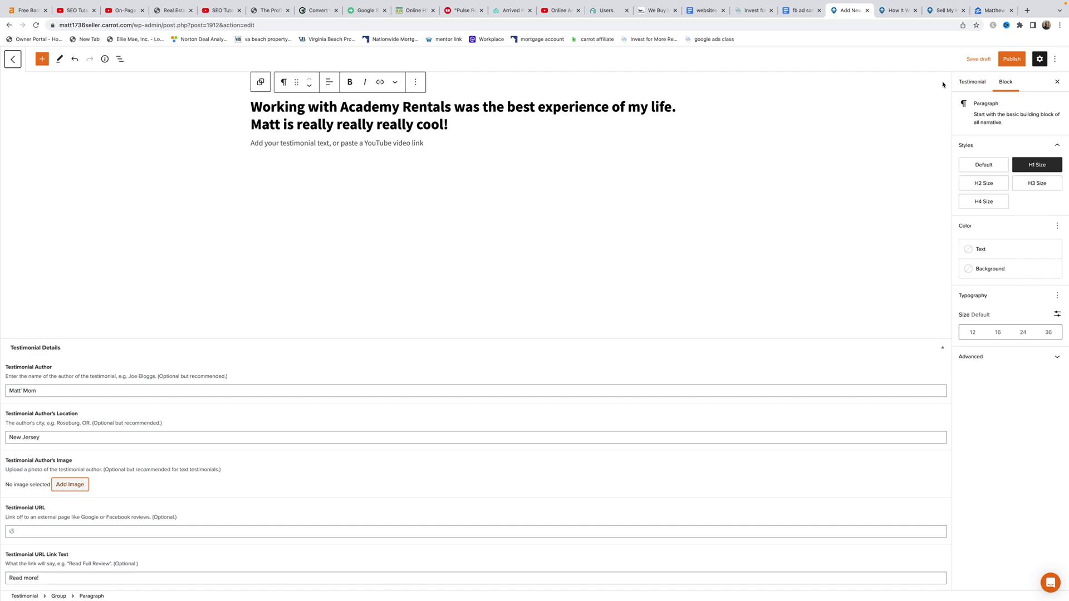
Publish the Academy Rentals testimonial and return to the Testimonials list
{"action": "left_click", "coordinate": [1011, 60]}
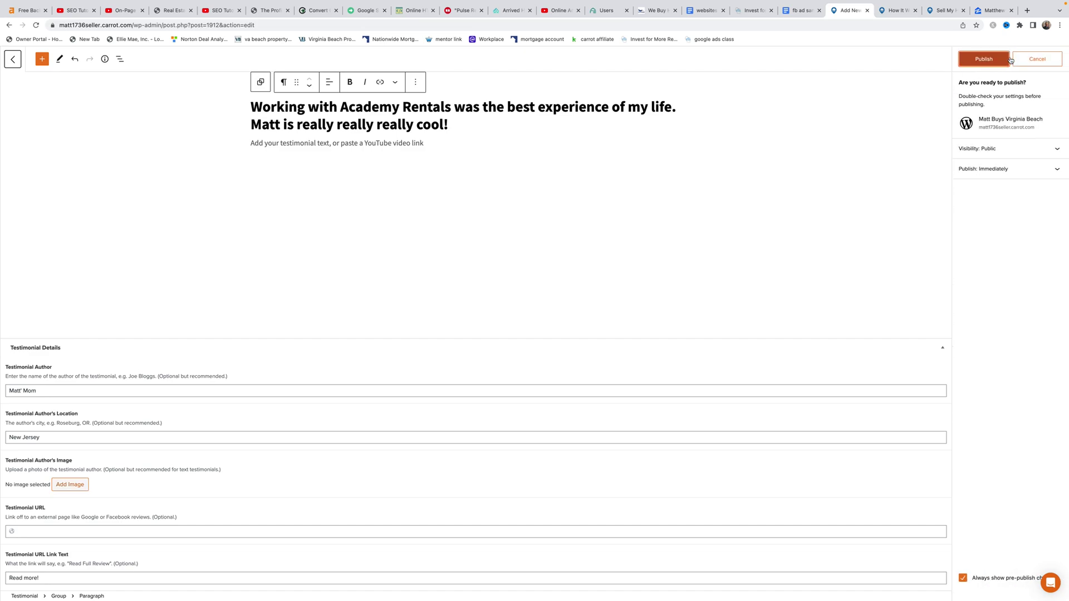
{"action": "left_click", "coordinate": [988, 62]}
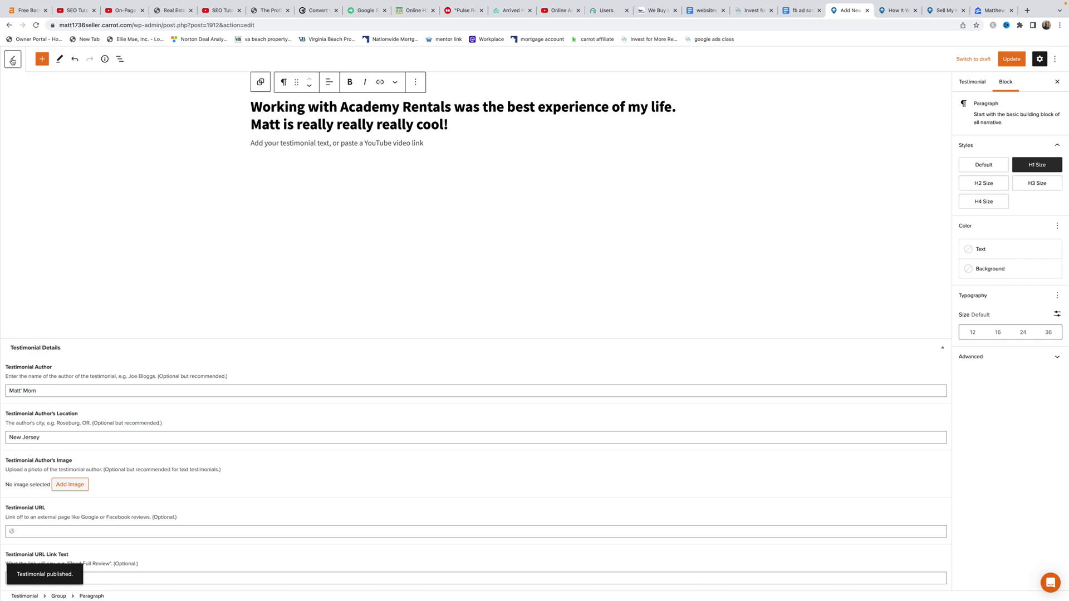
{"action": "left_click", "coordinate": [12, 60]}
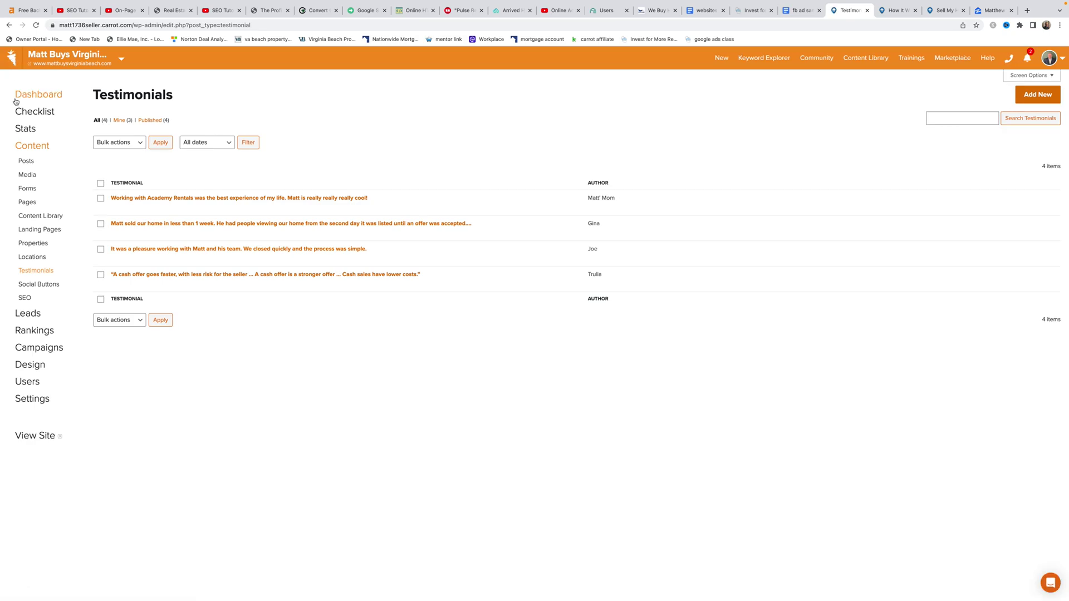
Open the How It Works draft page in the editor
{"action": "left_click", "coordinate": [27, 202]}
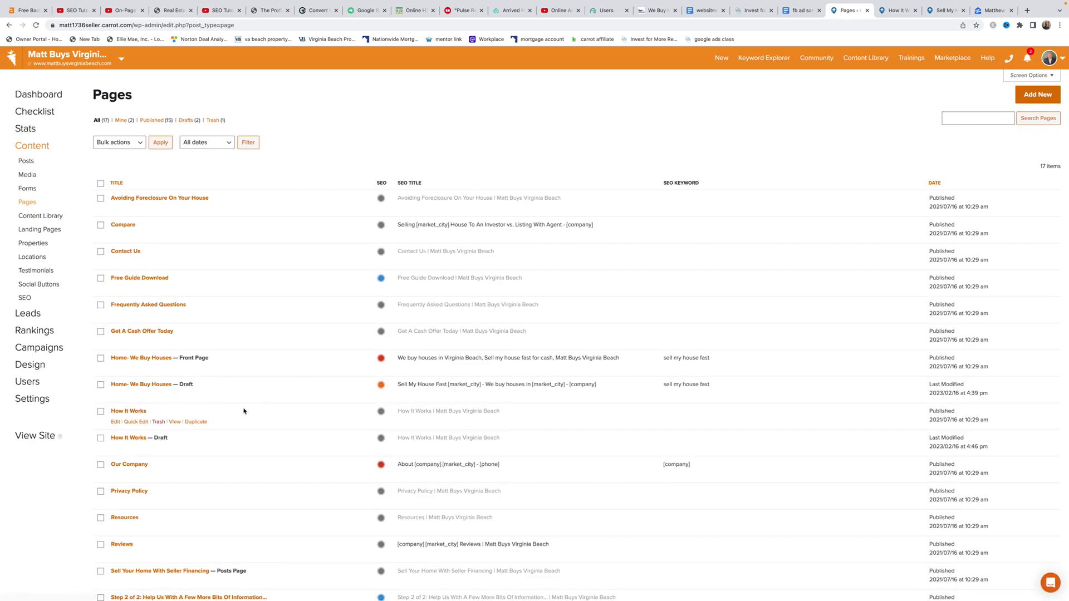
{"action": "scroll", "coordinate": [245, 411], "scroll_direction": "down", "scroll_amount": 1}
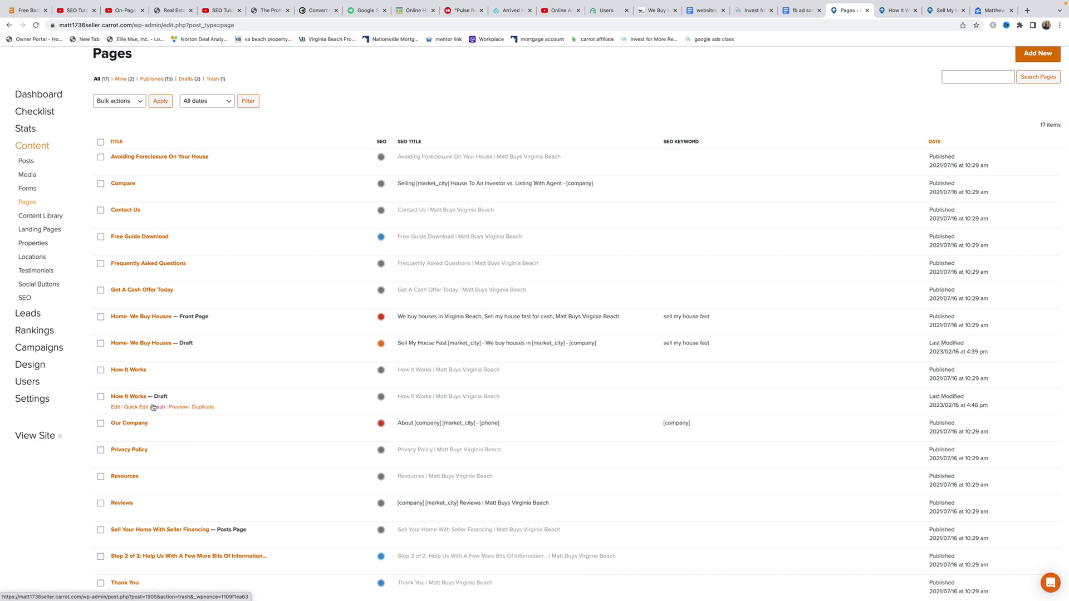
{"action": "left_click", "coordinate": [116, 408]}
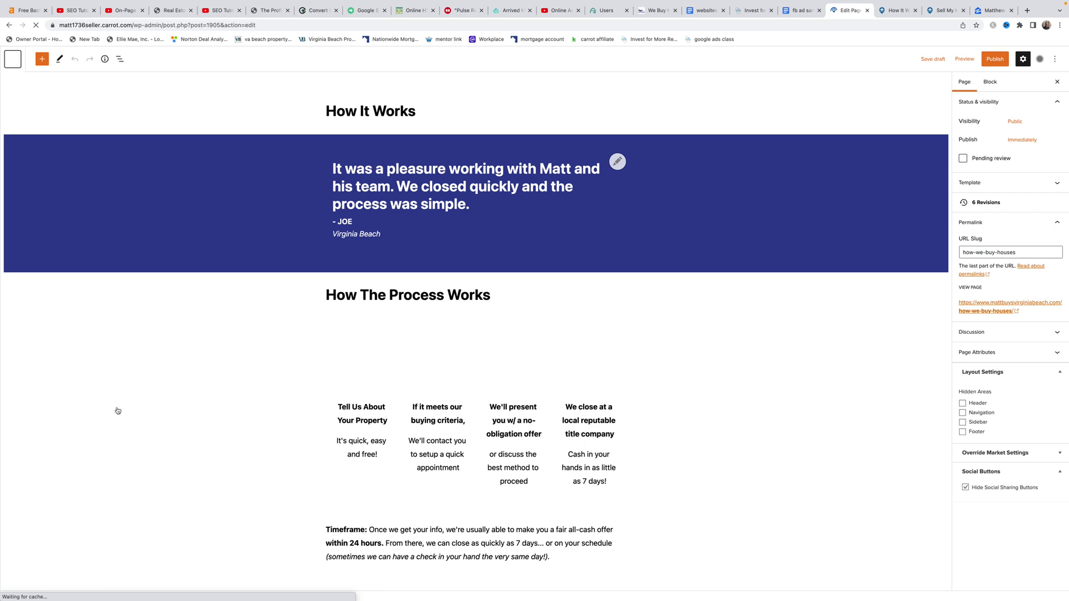
Set the top credibility-bar testimonial block to the new Academy Rentals testimonial
{"action": "left_click", "coordinate": [609, 197]}
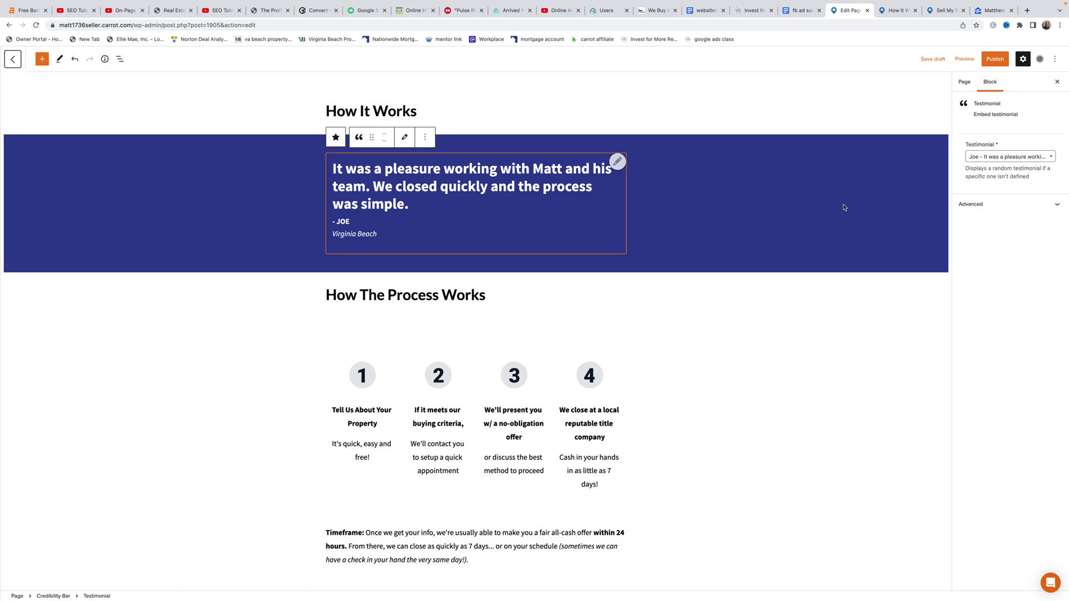
{"action": "left_click", "coordinate": [1050, 158]}
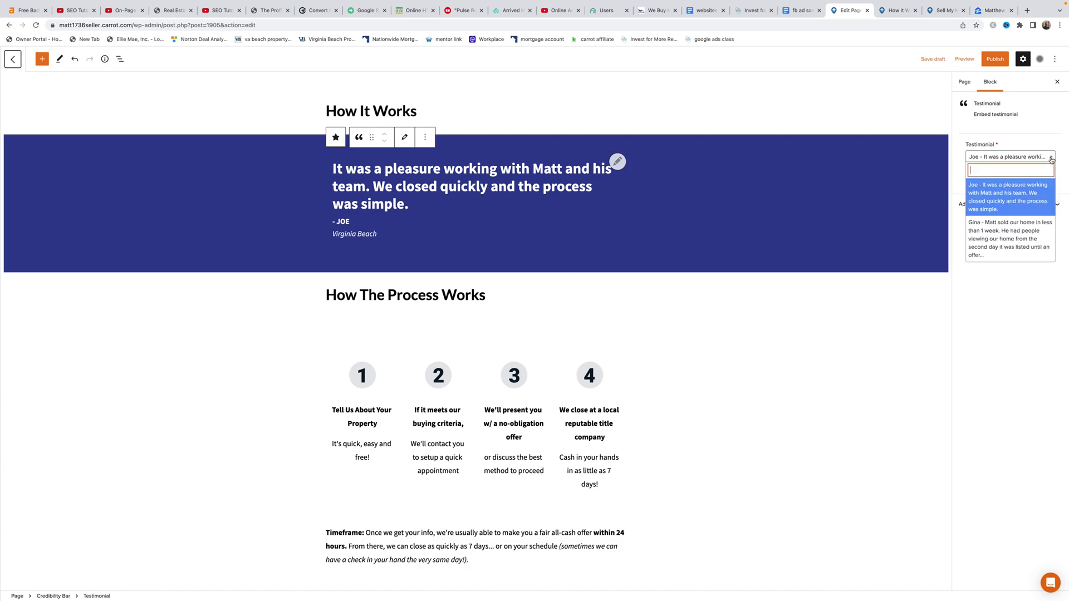
{"action": "scroll", "coordinate": [1015, 237], "scroll_direction": "down", "scroll_amount": 5}
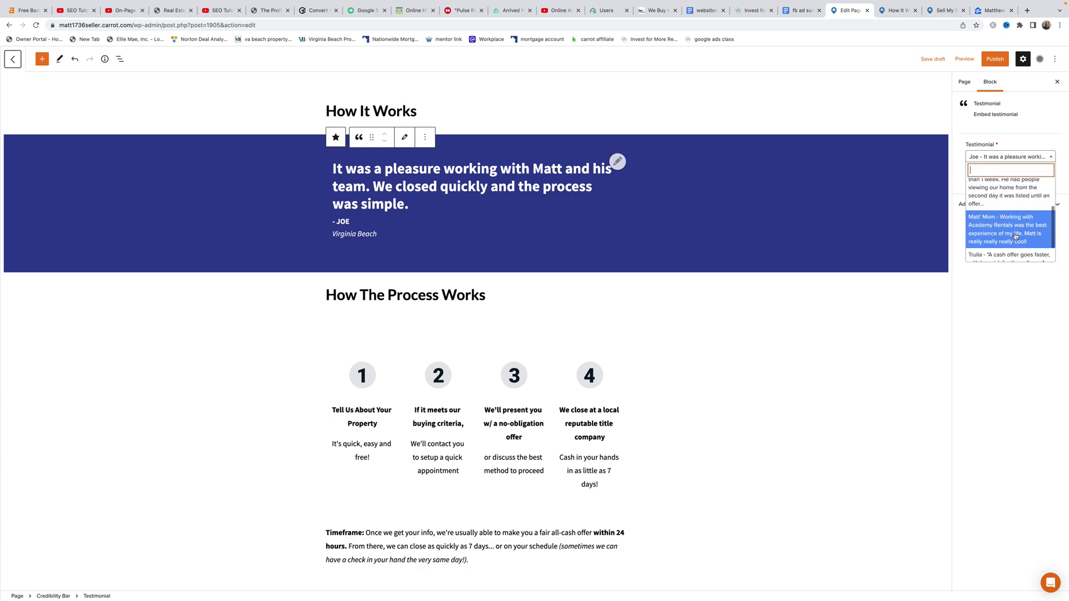
{"action": "scroll", "coordinate": [1019, 220], "scroll_direction": "up", "scroll_amount": 2}
{"action": "left_click", "coordinate": [1022, 211]}
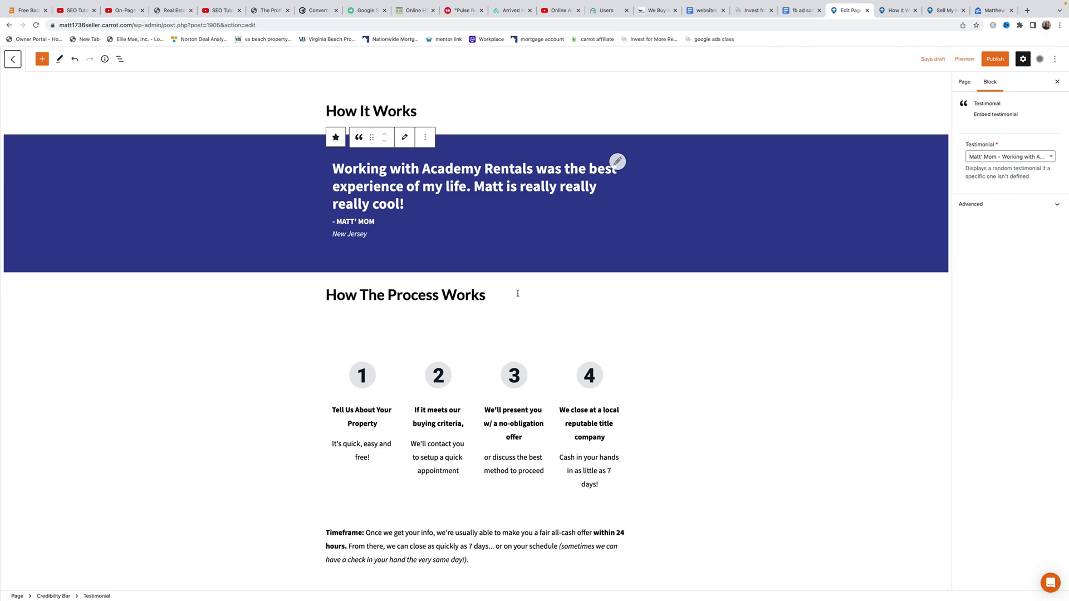
{"action": "scroll", "coordinate": [517, 293], "scroll_direction": "down", "scroll_amount": 10}
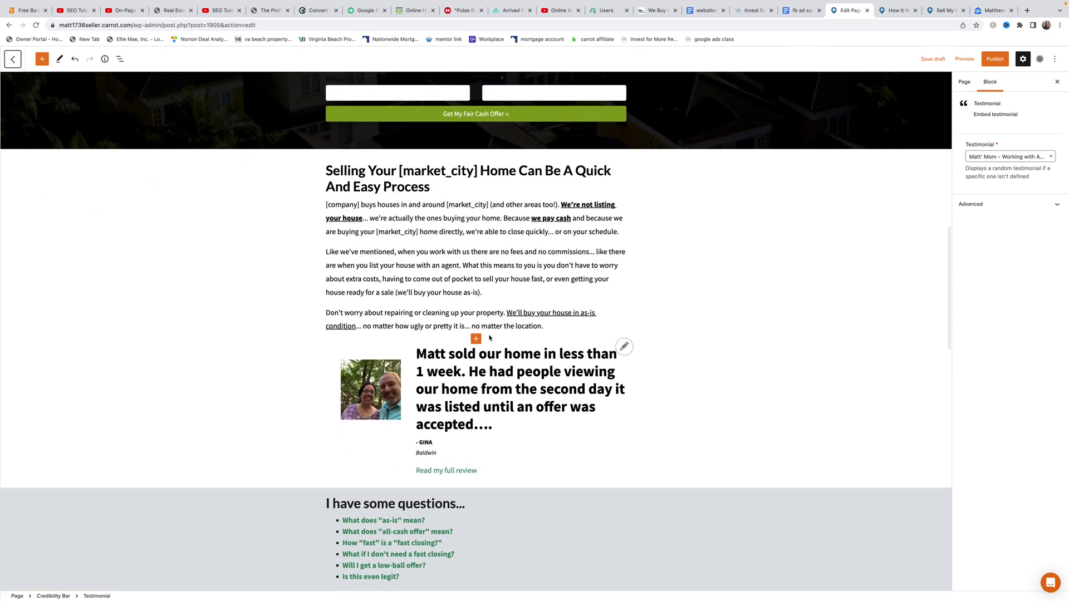
Show the Academy Rentals testimonial mid-page with Hide Image on, save the draft, and preview
{"action": "left_click", "coordinate": [484, 389]}
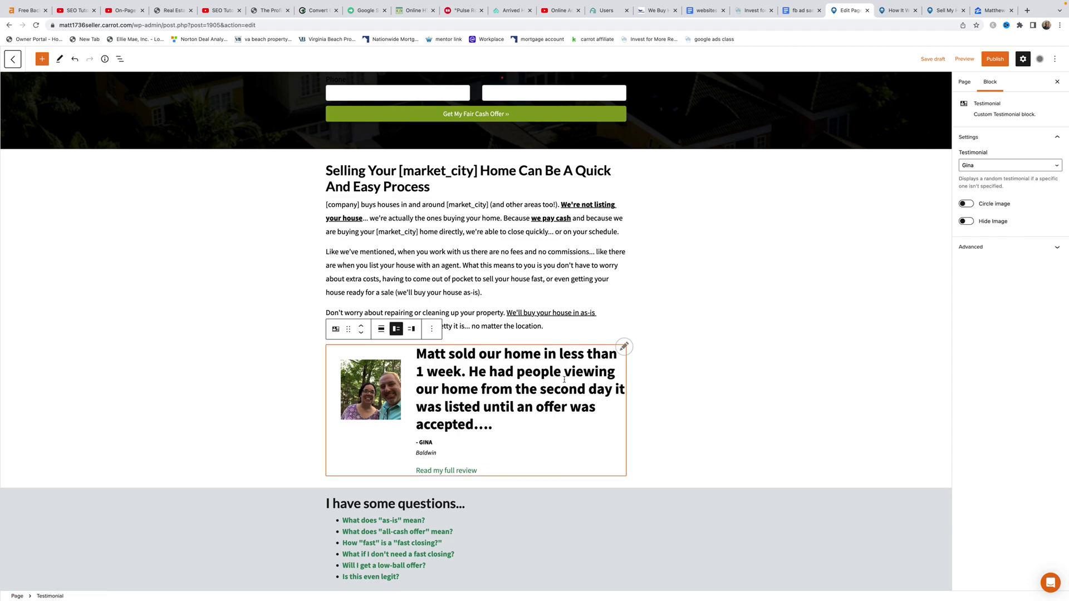
{"action": "left_click", "coordinate": [1049, 167]}
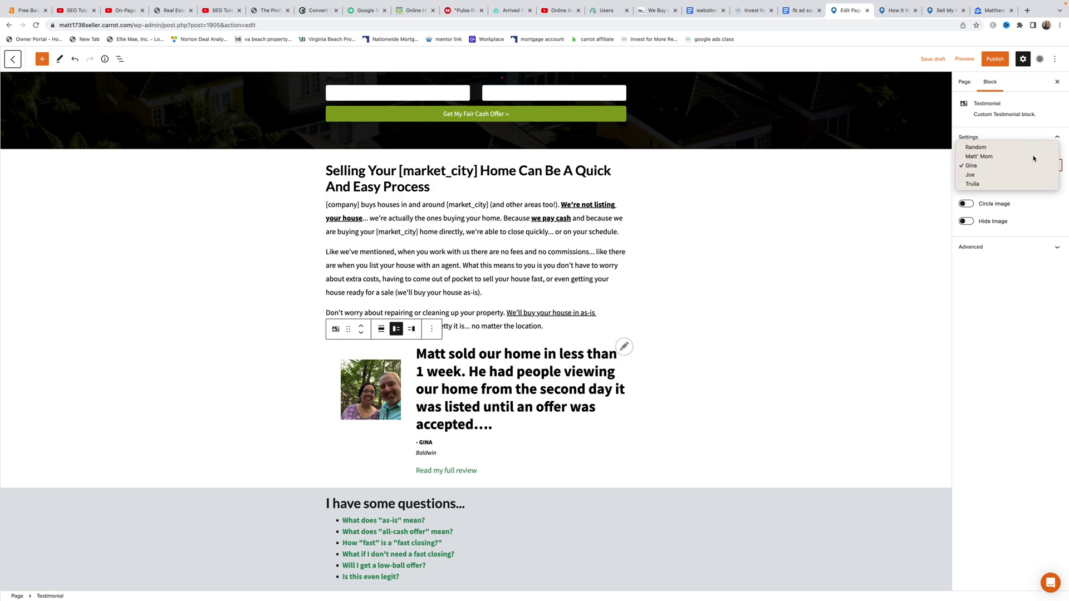
{"action": "left_click", "coordinate": [1034, 156]}
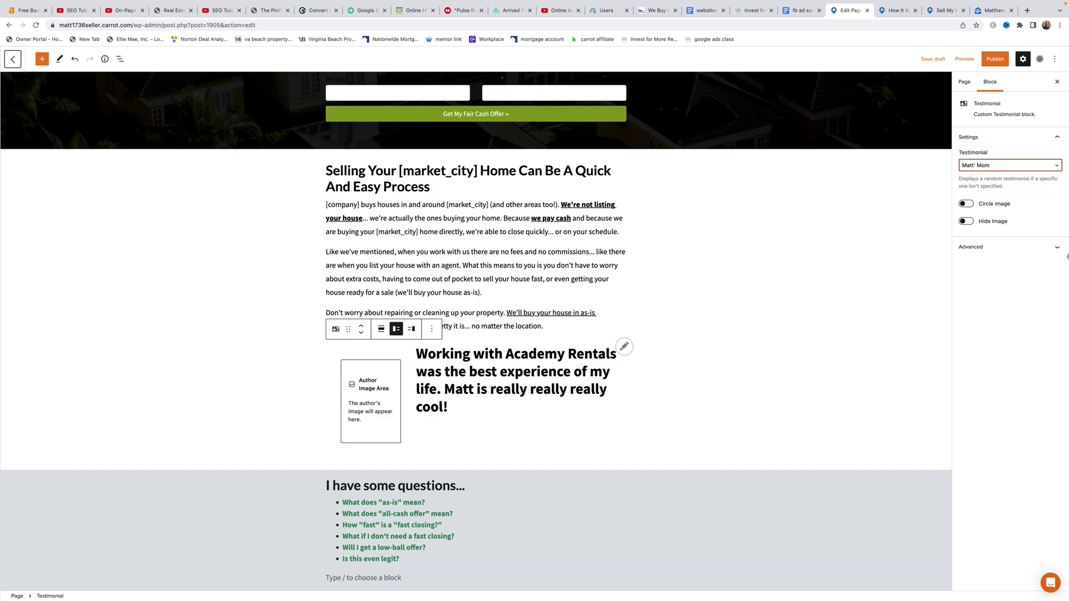
{"action": "left_click", "coordinate": [966, 221]}
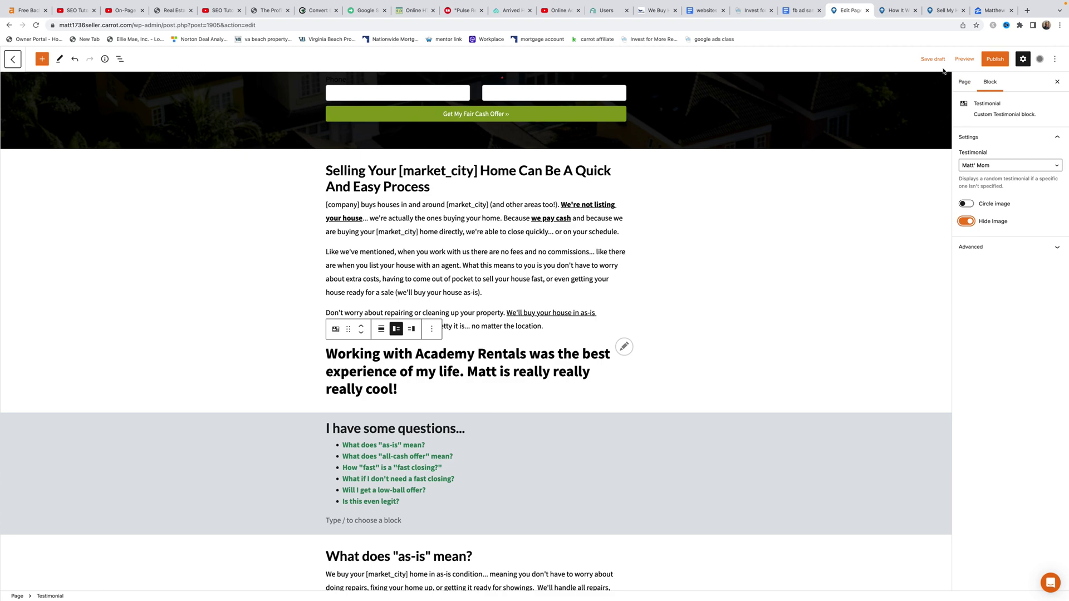
{"action": "left_click", "coordinate": [930, 59]}
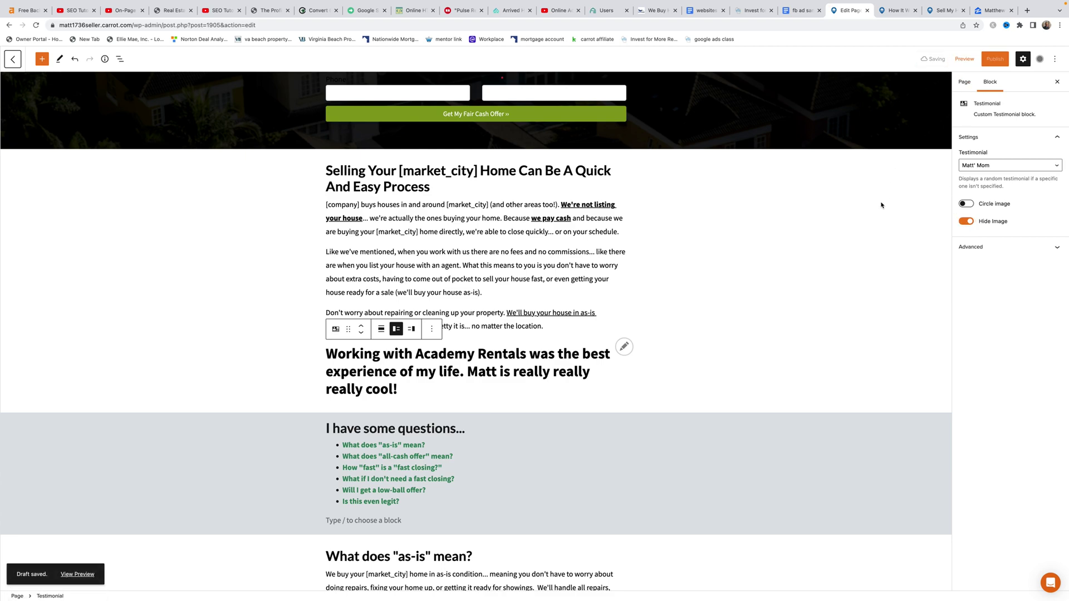
{"action": "left_click", "coordinate": [965, 58]}
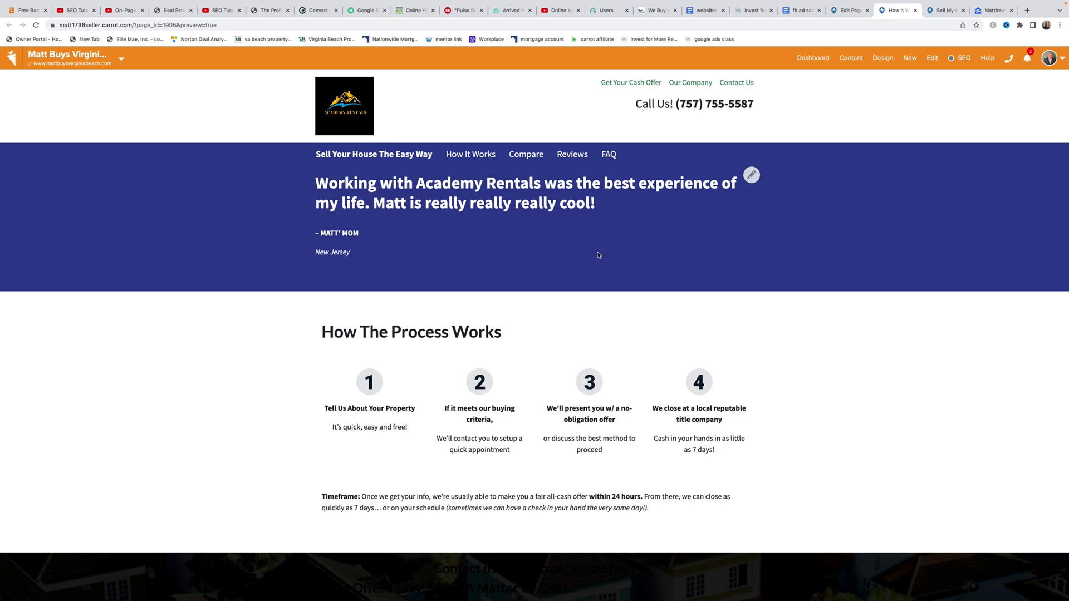
Scroll the preview to check the Academy Rentals testimonial in the top bar and mid-page section
{"action": "scroll", "coordinate": [598, 255], "scroll_direction": "down", "scroll_amount": 10}
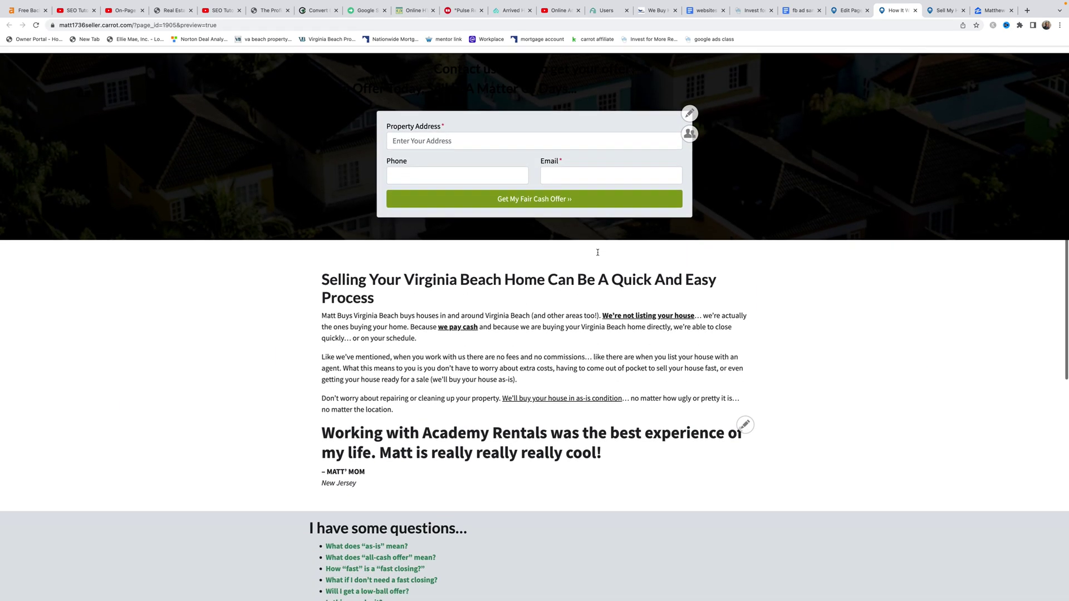
{"action": "scroll", "coordinate": [598, 252], "scroll_direction": "down", "scroll_amount": 2}
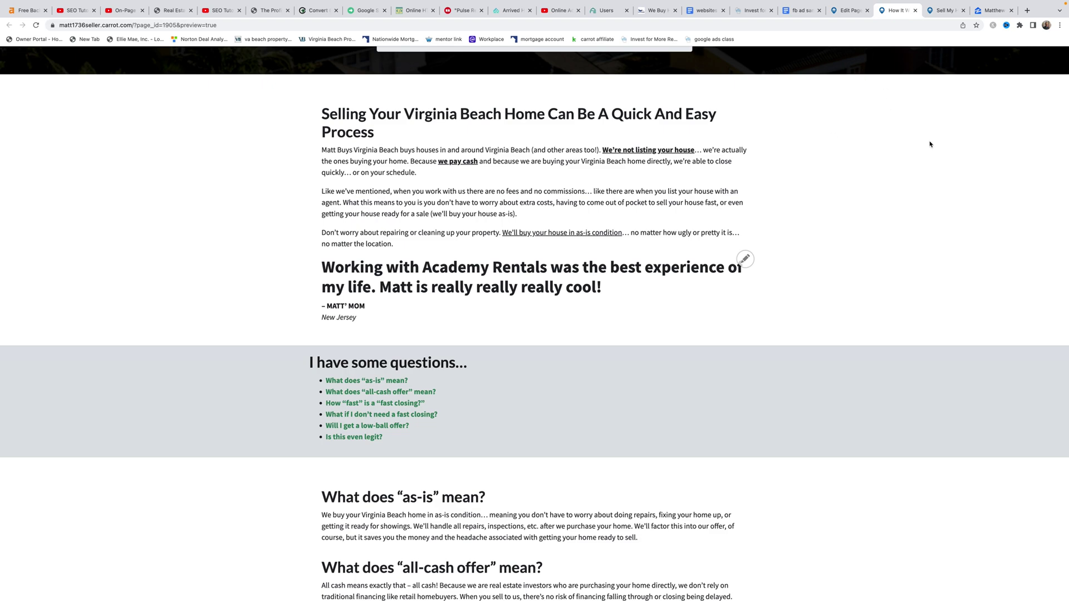
{"action": "mouse_move", "coordinate": [961, 4]}
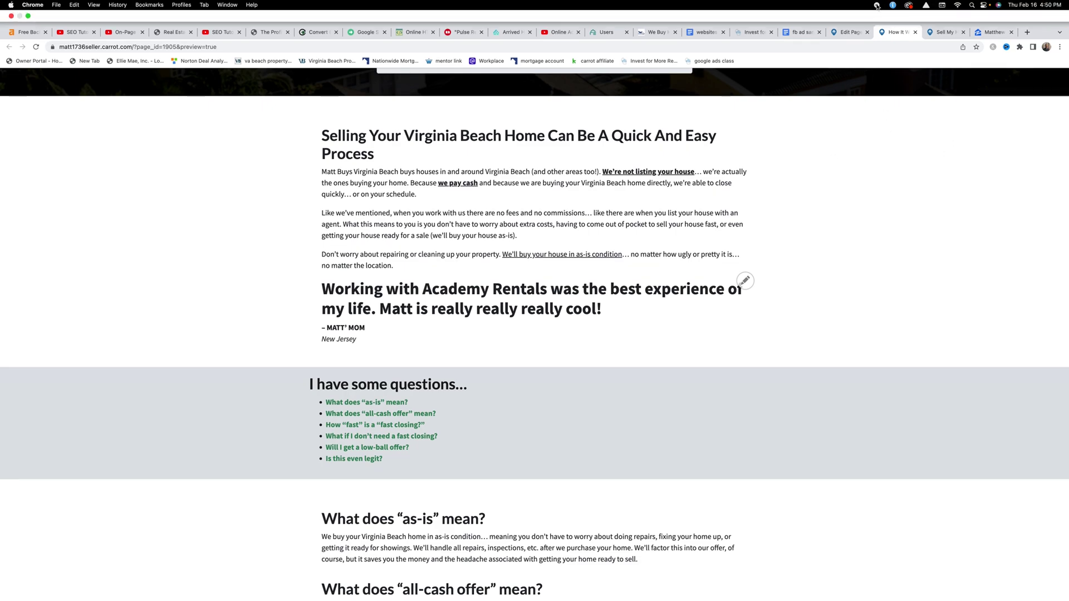